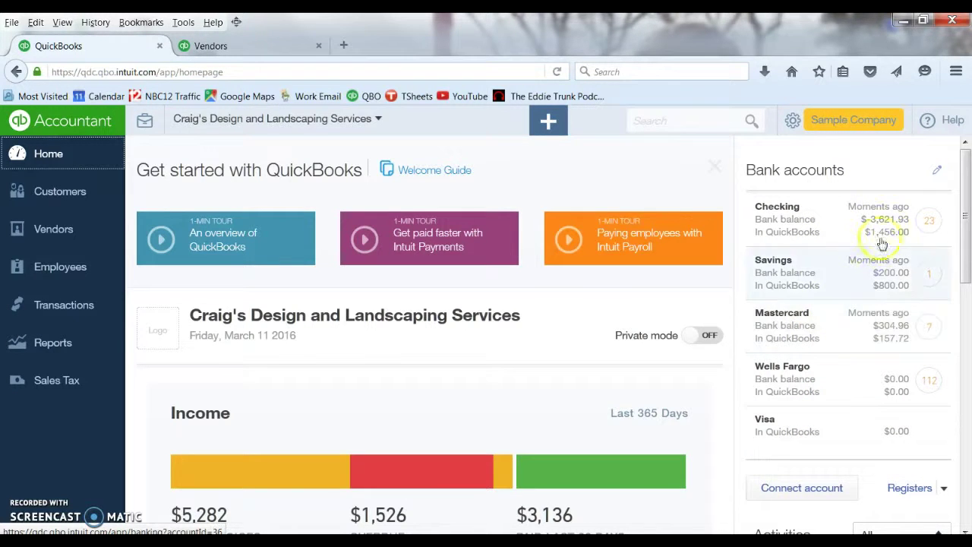
# Expand the Transactions section in the left sidebar to reveal Banking
pyautogui.click(939, 225)
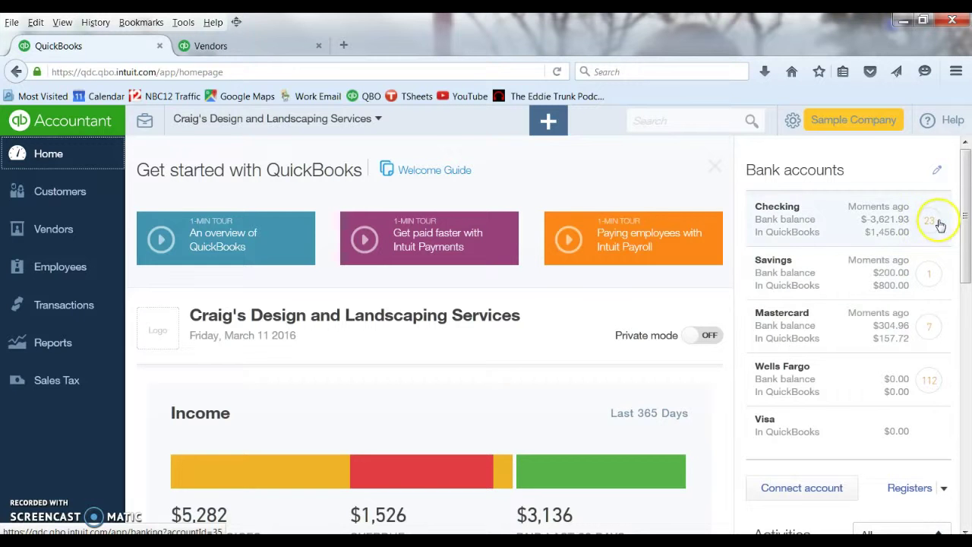
pyautogui.click(934, 284)
pyautogui.click(926, 330)
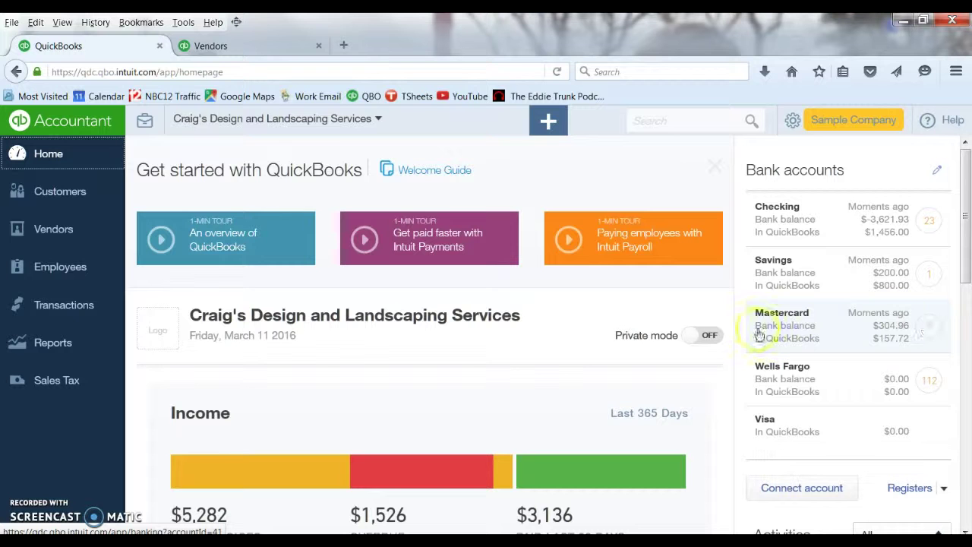
pyautogui.click(86, 312)
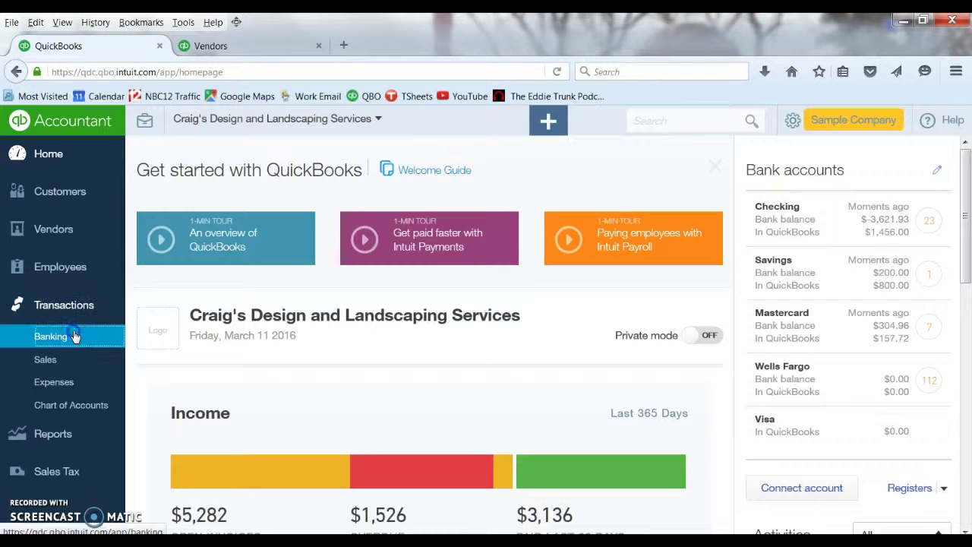
# Open Banking and view the Mastercard and Wells Fargo cards before returning to Checking
pyautogui.click(74, 337)
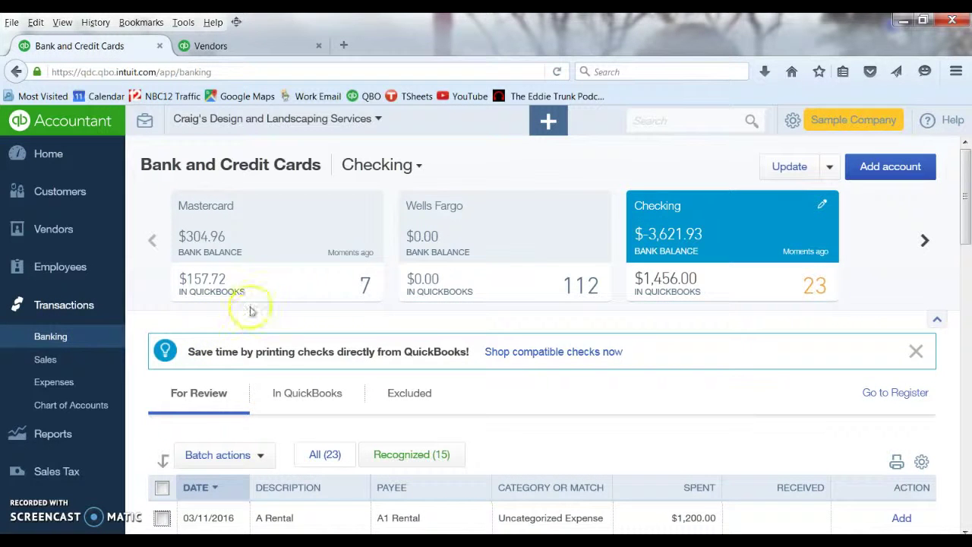
pyautogui.click(245, 246)
pyautogui.click(497, 221)
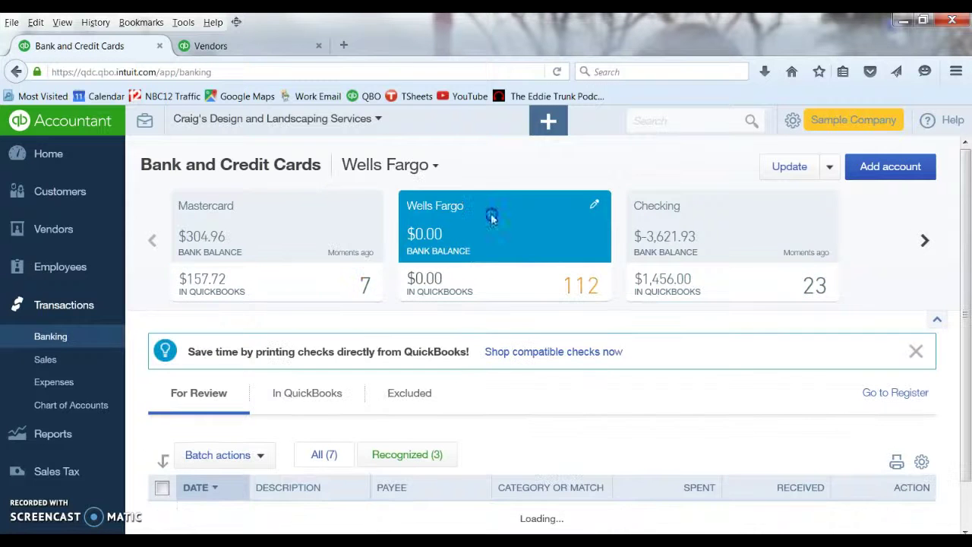
pyautogui.click(670, 238)
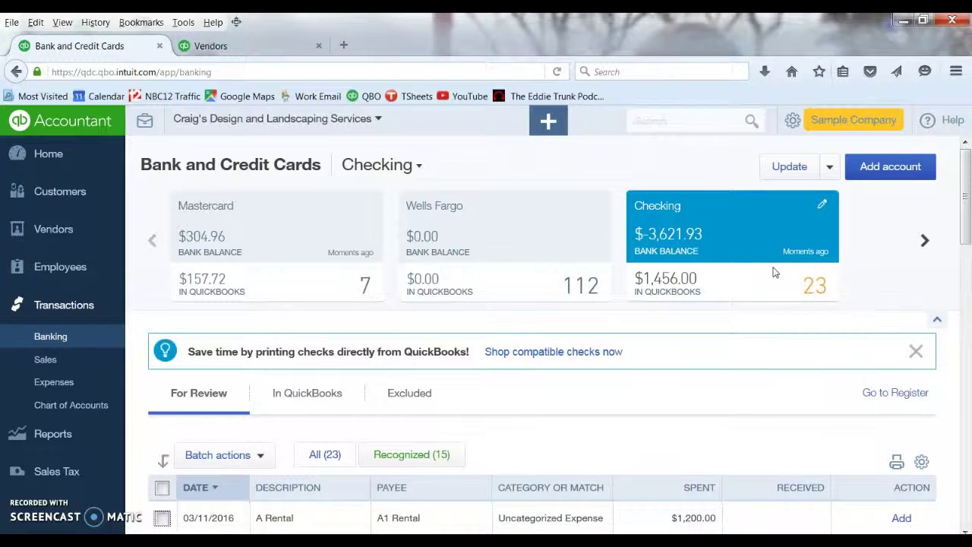
# Dismiss the Windows colour-scheme prompt and update the Checking account's downloaded transactions
pyautogui.scroll(-1, 775, 272)
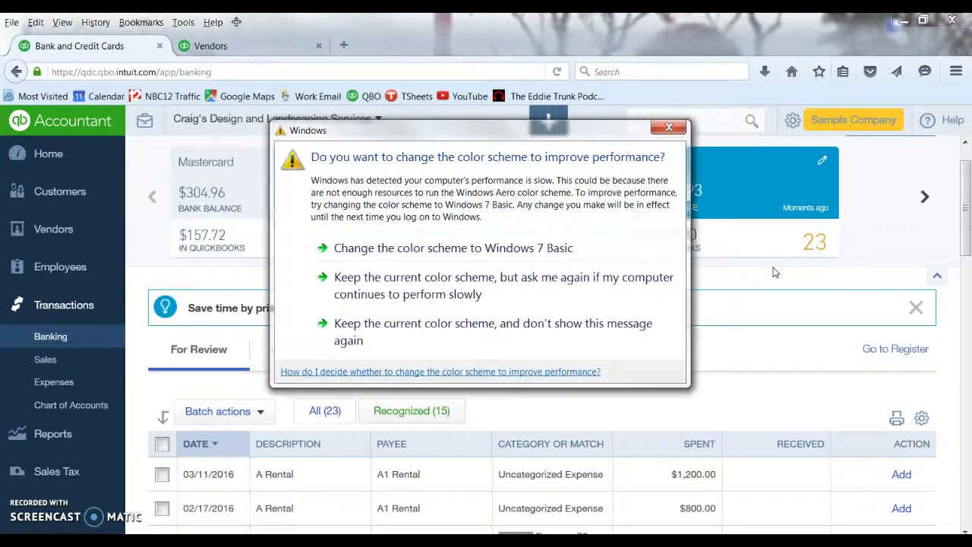
pyautogui.click(669, 128)
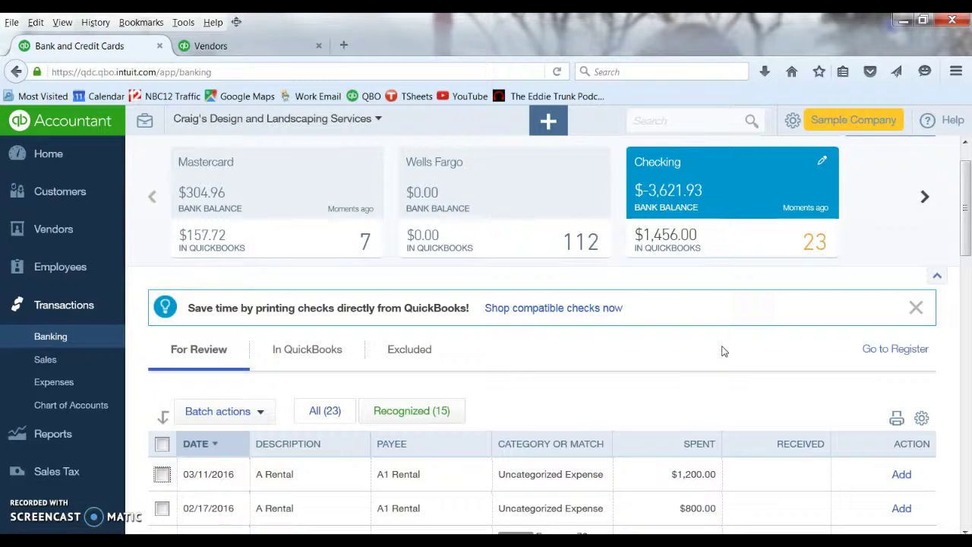
pyautogui.scroll(1, 723, 351)
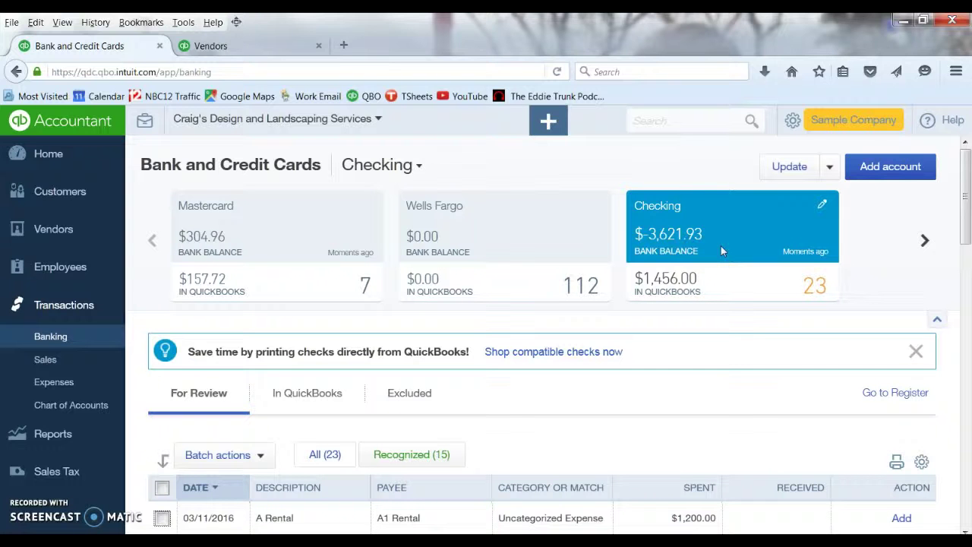
pyautogui.click(786, 166)
pyautogui.scroll(-3, 554, 396)
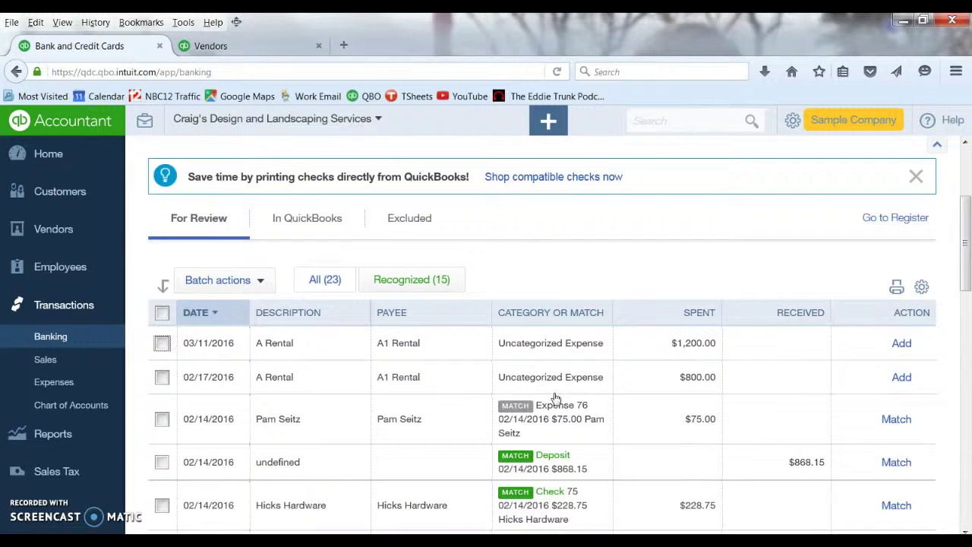
pyautogui.scroll(-1, 555, 397)
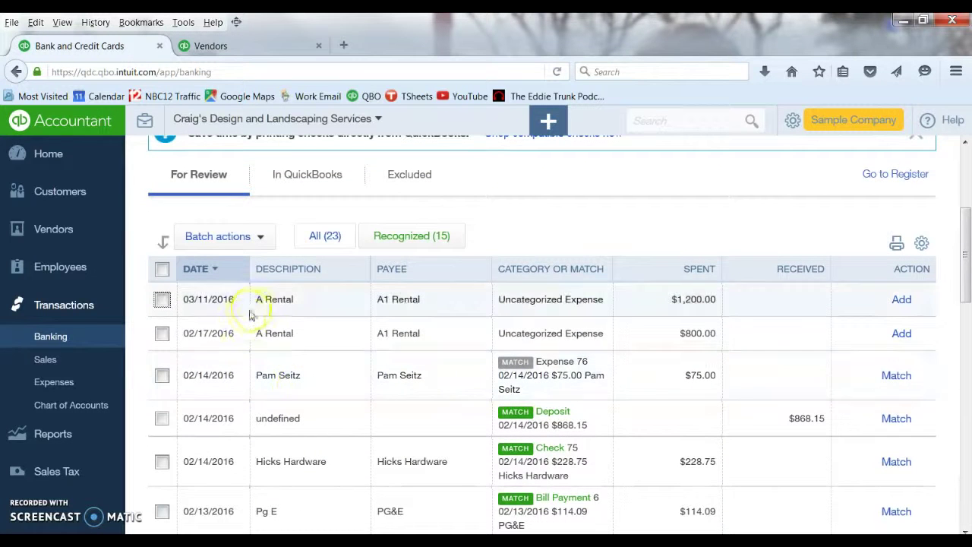
pyautogui.click(337, 419)
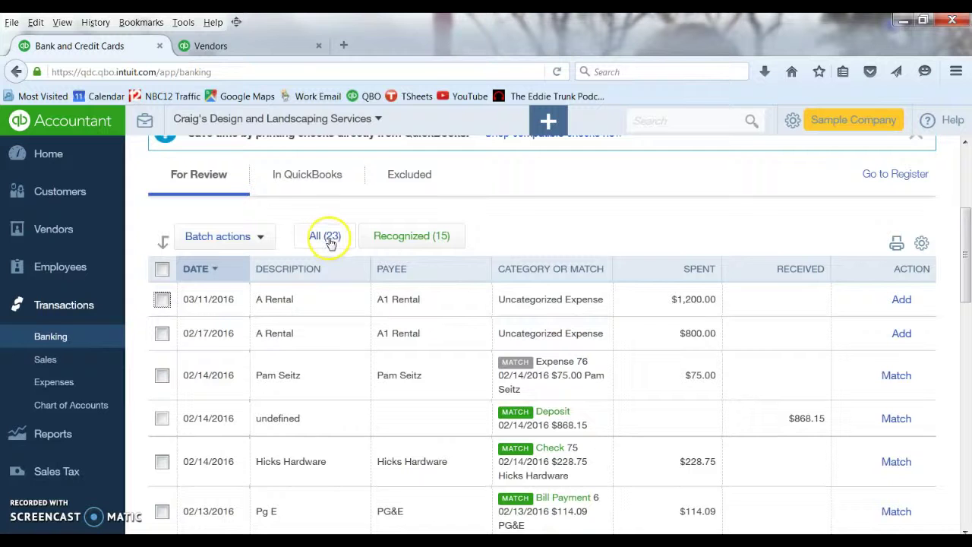
# Filter the For Review list to Recognized (15) and browse the matched rows
pyautogui.click(394, 240)
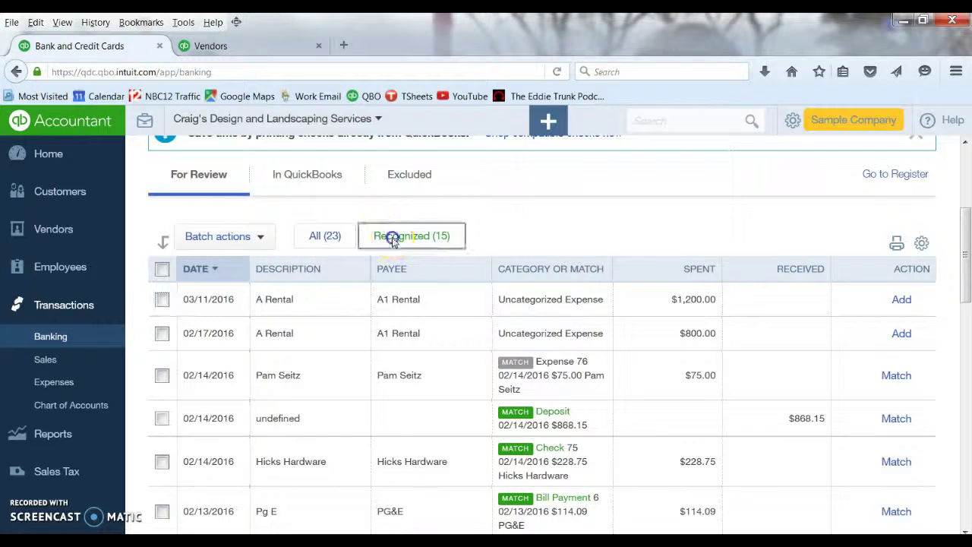
pyautogui.scroll(-2, 516, 380)
pyautogui.scroll(-3, 520, 389)
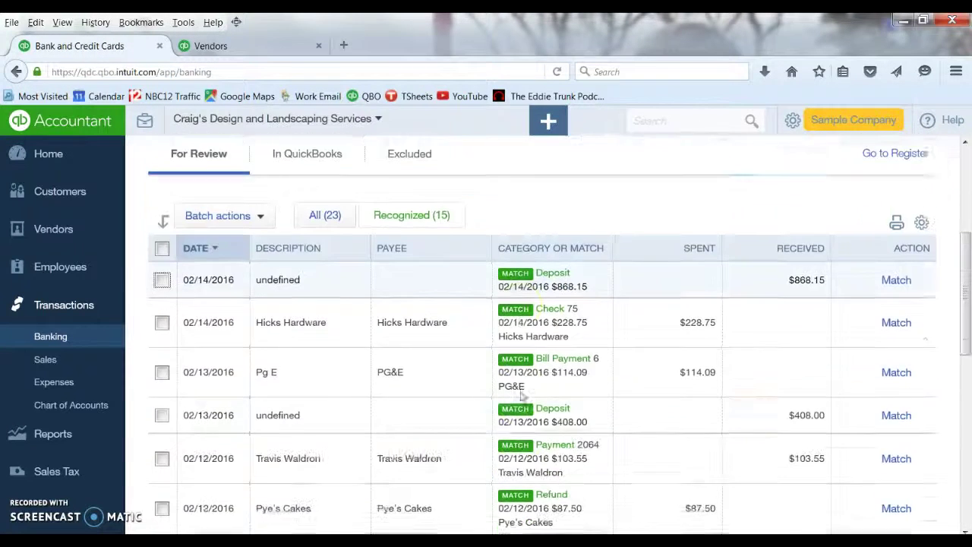
pyautogui.scroll(-1, 521, 395)
pyautogui.click(437, 402)
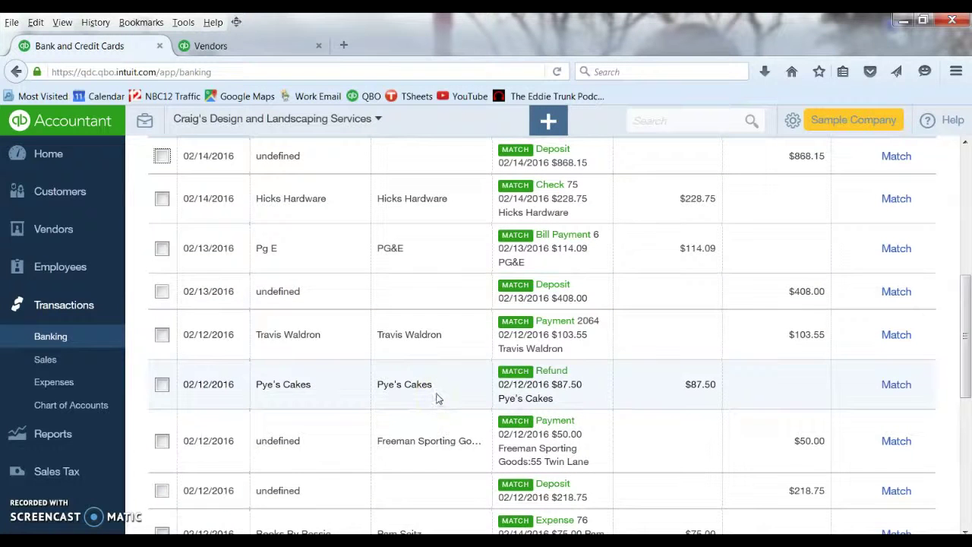
pyautogui.click(518, 248)
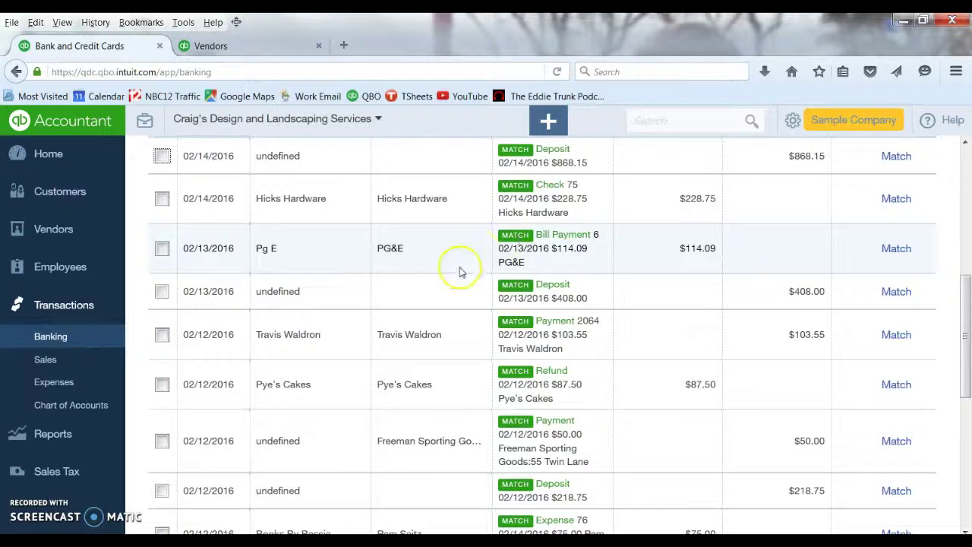
# Dismiss the Windows colour-scheme prompt and return to the top of the recognized list
pyautogui.scroll(-3, 459, 269)
pyautogui.scroll(-2, 436, 293)
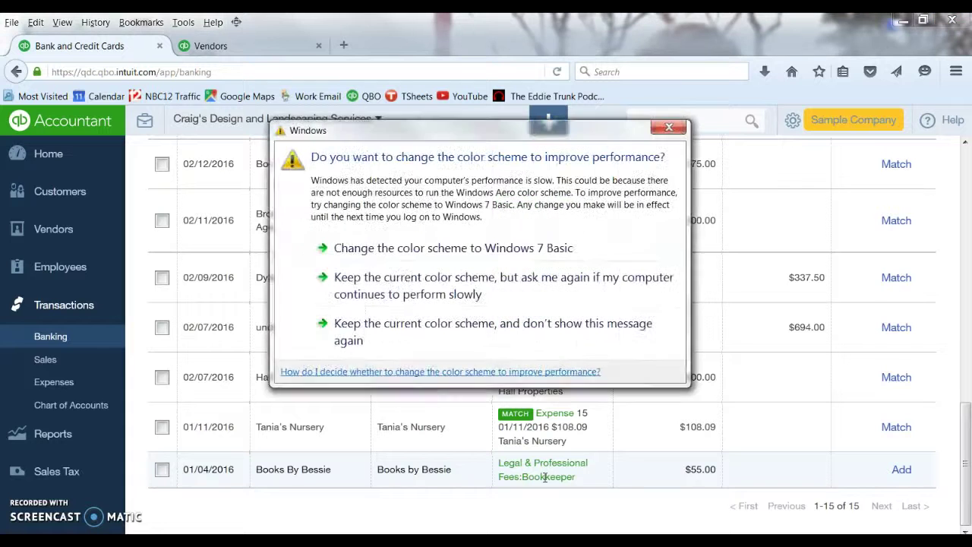
pyautogui.click(546, 471)
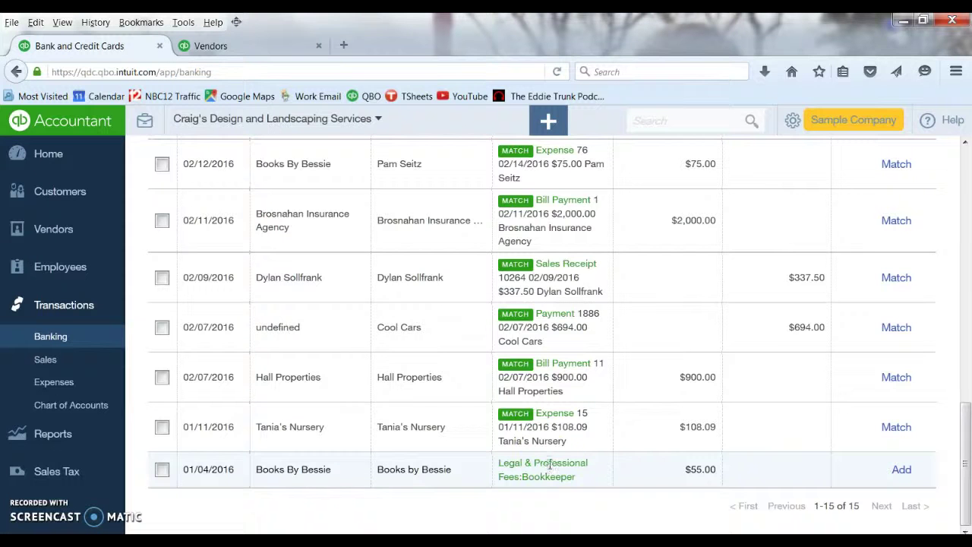
pyautogui.scroll(5, 527, 430)
pyautogui.scroll(4, 549, 439)
pyautogui.click(414, 203)
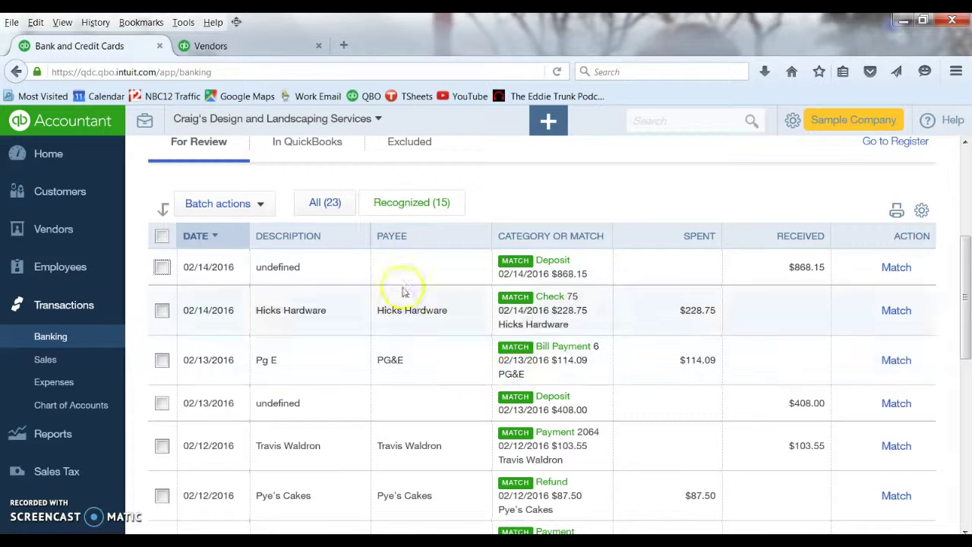
# Switch to the All (23) filter and scroll down to the $55.00 Books By Bessie charge
pyautogui.click(325, 204)
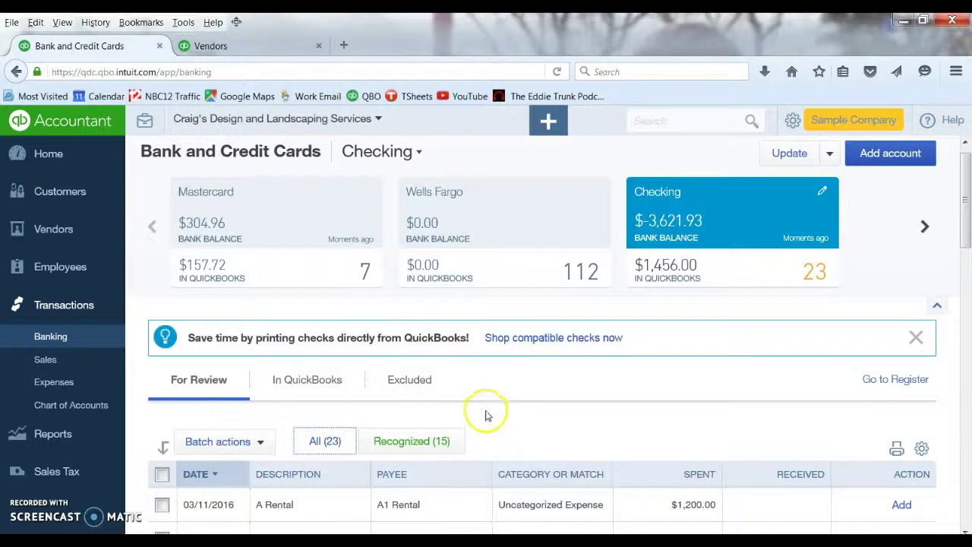
pyautogui.scroll(-3, 486, 420)
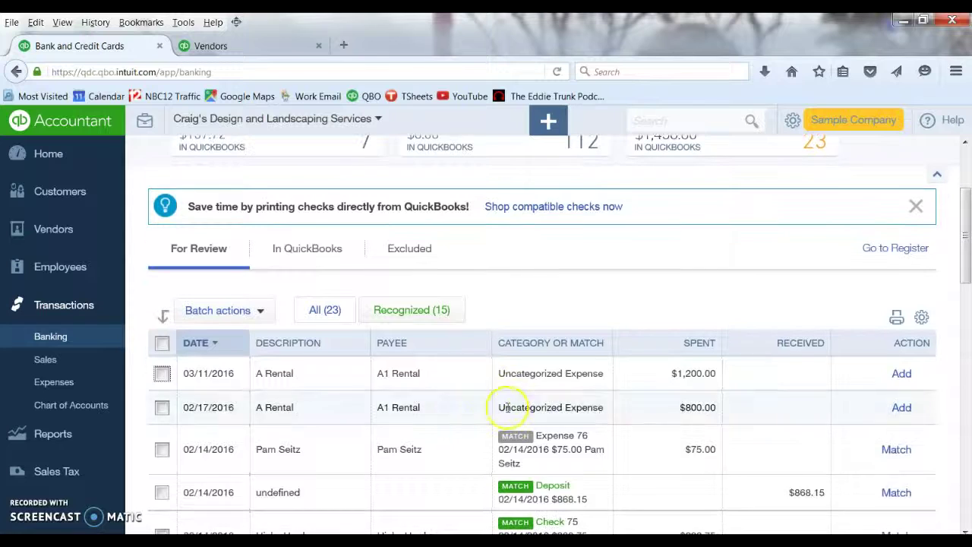
pyautogui.scroll(-10, 466, 420)
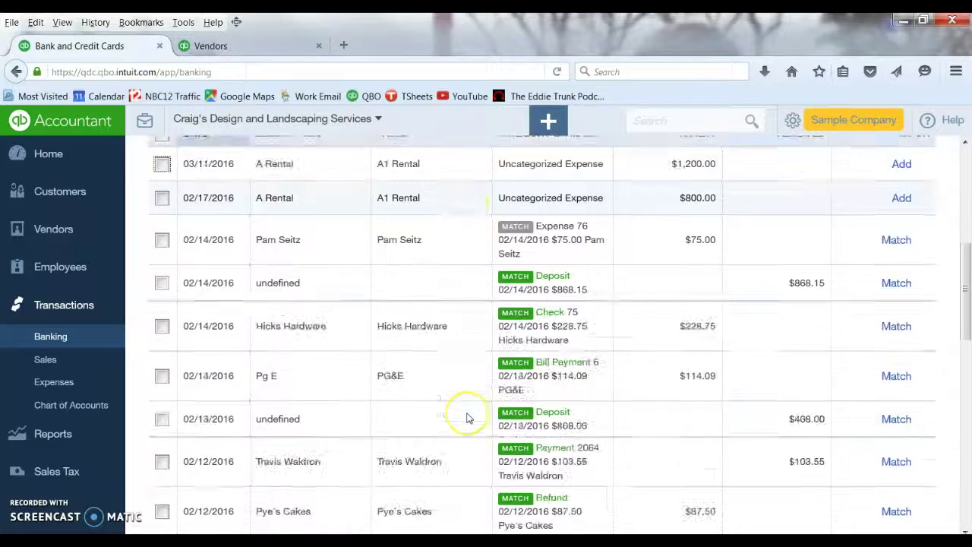
pyautogui.scroll(-7, 467, 418)
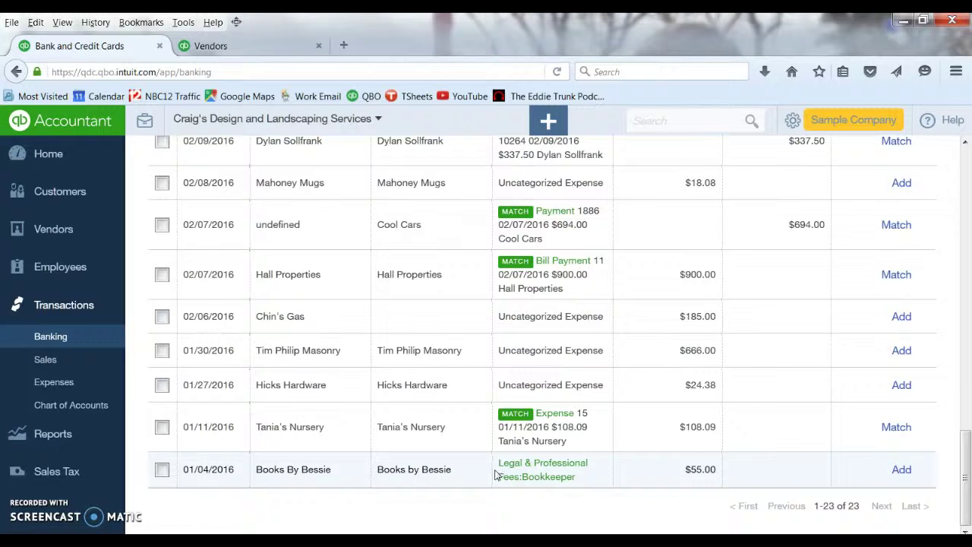
pyautogui.click(288, 469)
# Add the 01/04/2016 $55.00 Books By Bessie charge under Legal & Professional Fees:Bookkeeper
pyautogui.click(902, 471)
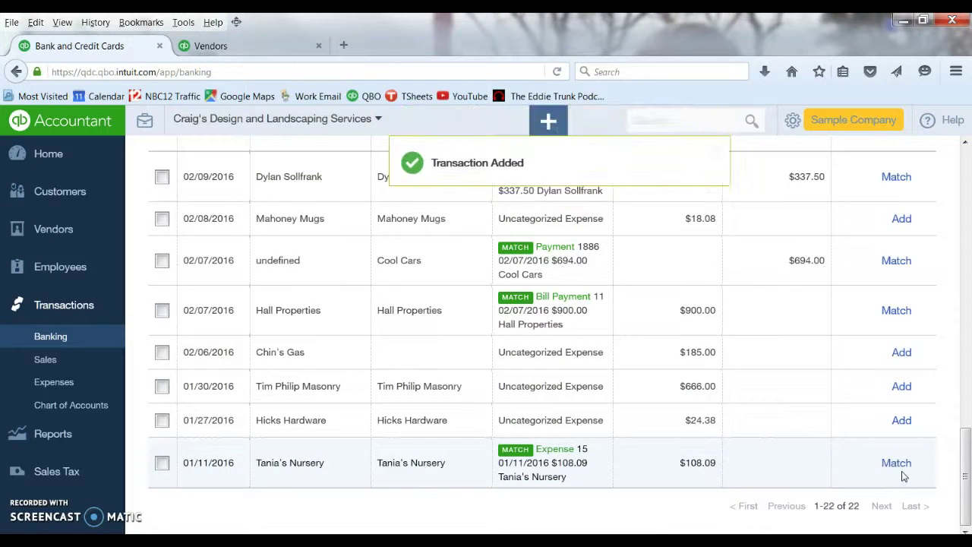
pyautogui.scroll(10, 513, 386)
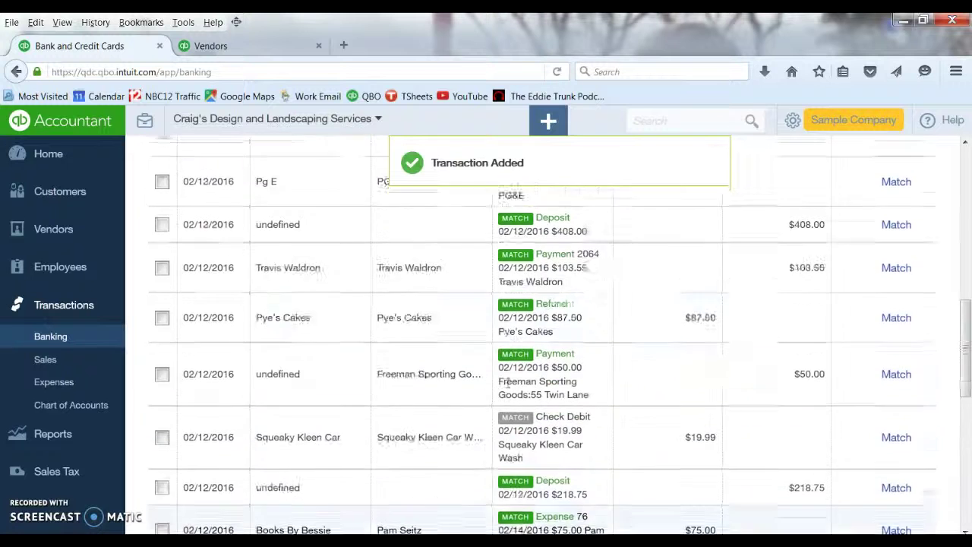
pyautogui.scroll(5, 507, 386)
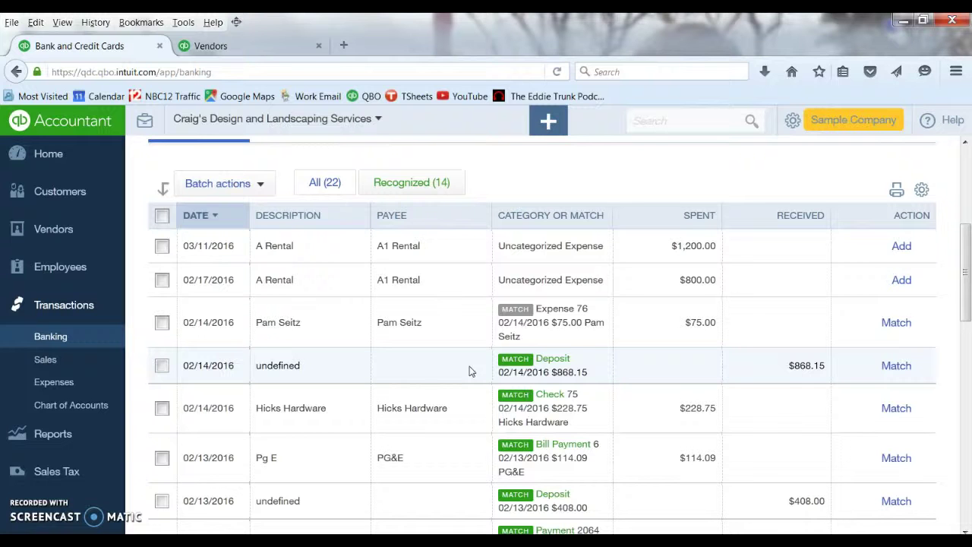
# Match the 02/14/2016 $868.15 bank deposit to its recorded deposit
pyautogui.click(444, 373)
pyautogui.click(802, 371)
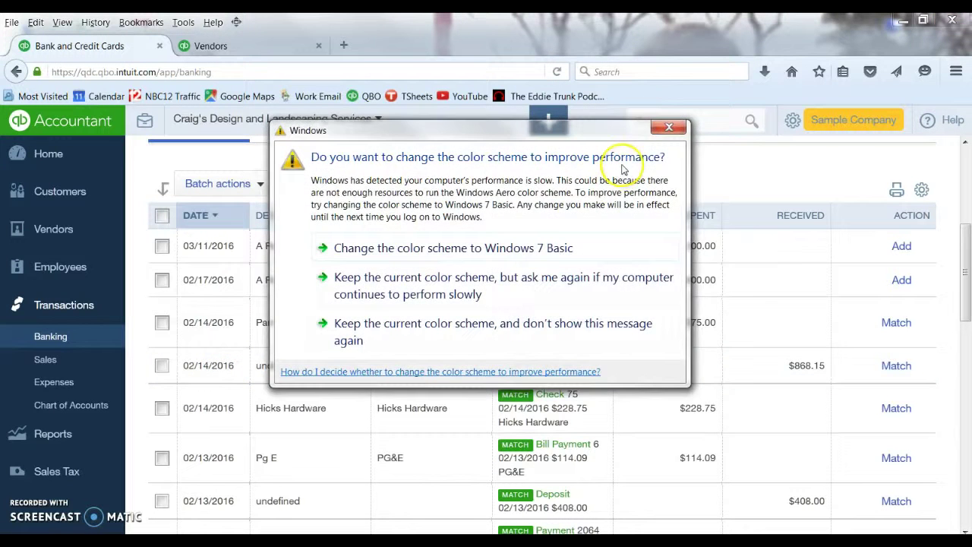
pyautogui.click(675, 126)
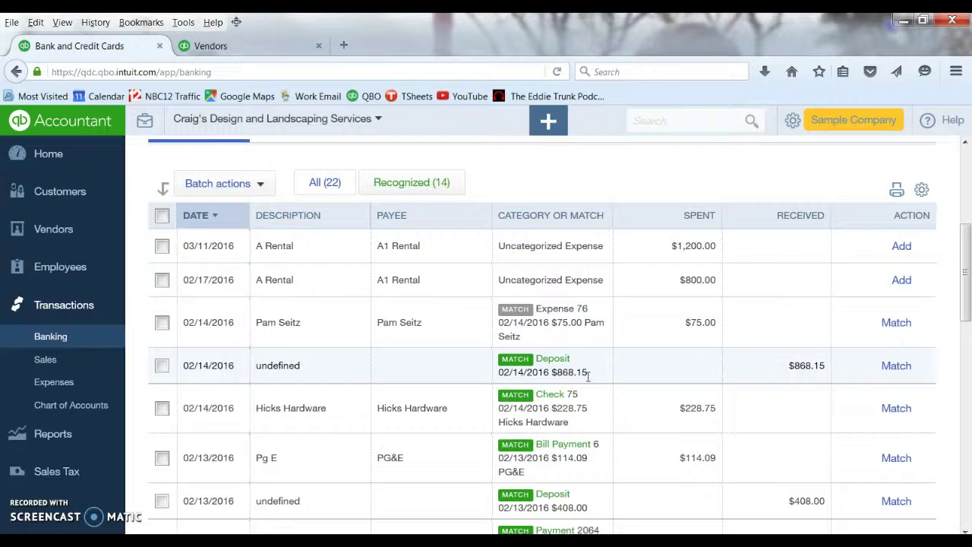
pyautogui.click(544, 373)
pyautogui.click(898, 367)
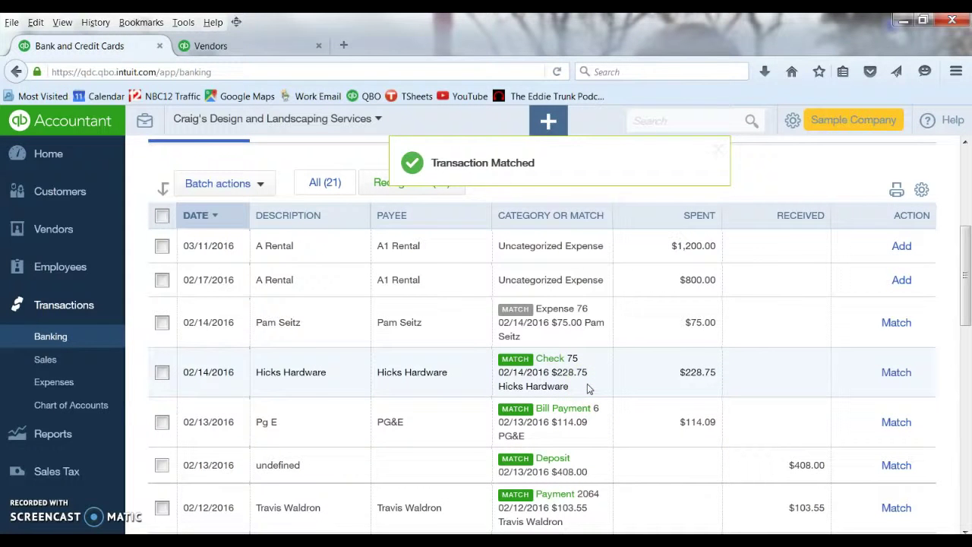
pyautogui.click(356, 415)
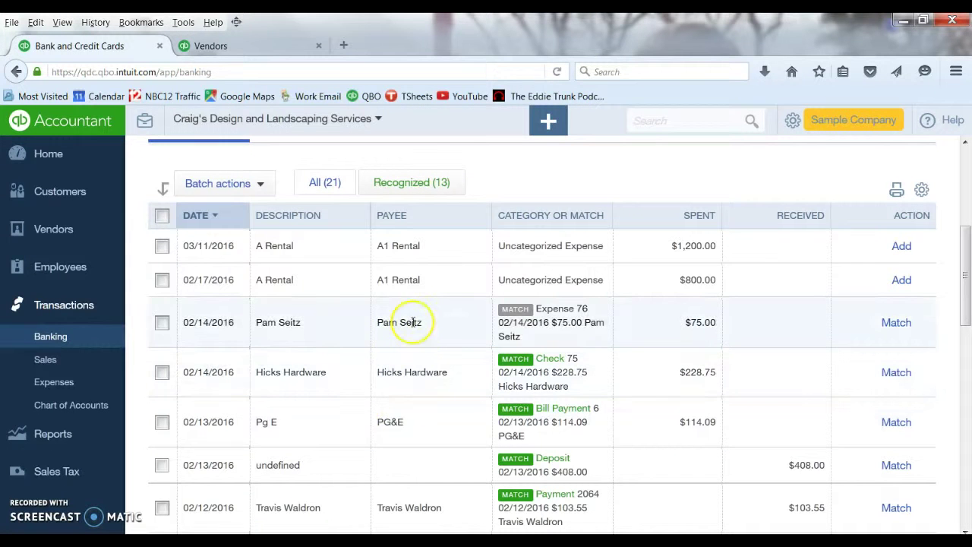
# Expand the 02/14/2016 $75.00 charge and compare Bill Payment 3 against Expense 76, keeping Expense 76
pyautogui.click(436, 332)
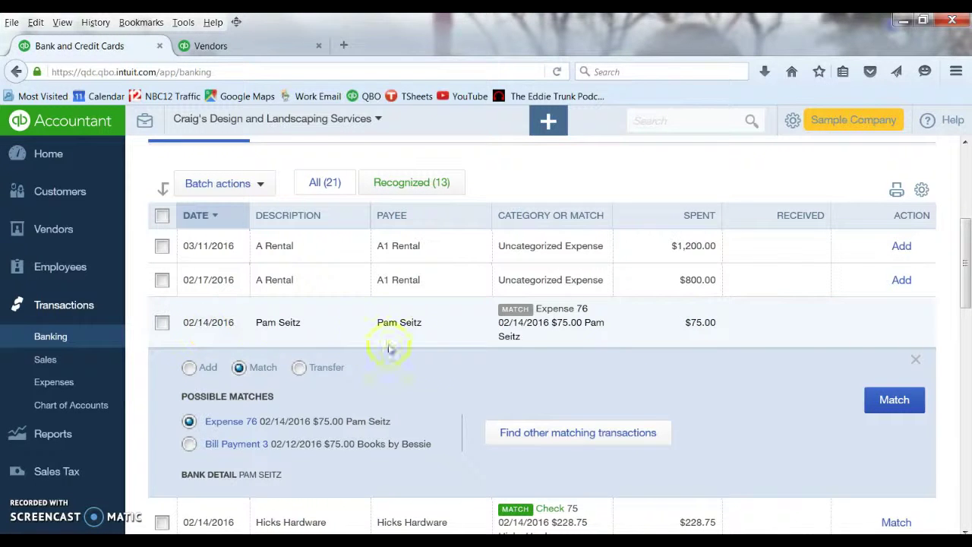
pyautogui.click(289, 449)
pyautogui.click(189, 444)
pyautogui.click(190, 423)
# Switch the $75.00 charge to Add and categorise it as Office Expenses
pyautogui.click(189, 367)
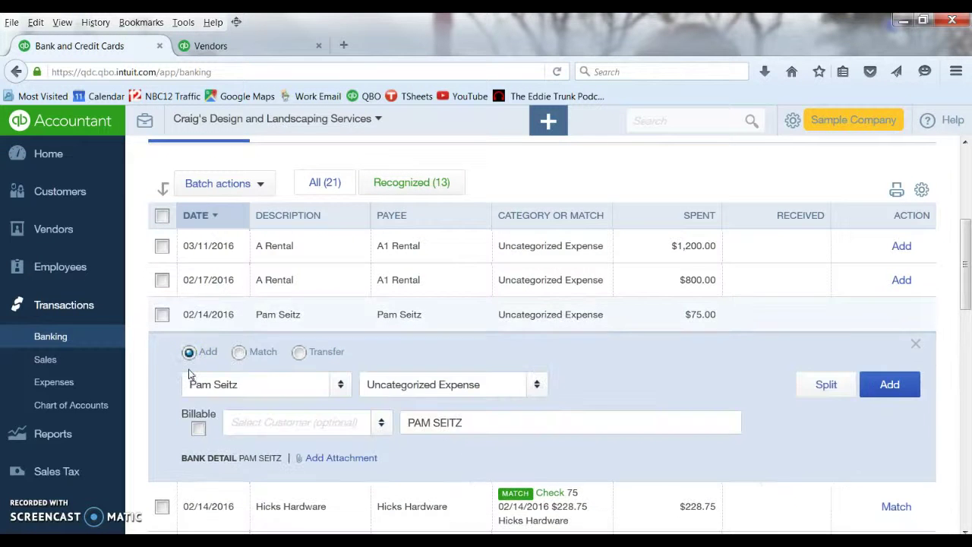
pyautogui.click(293, 393)
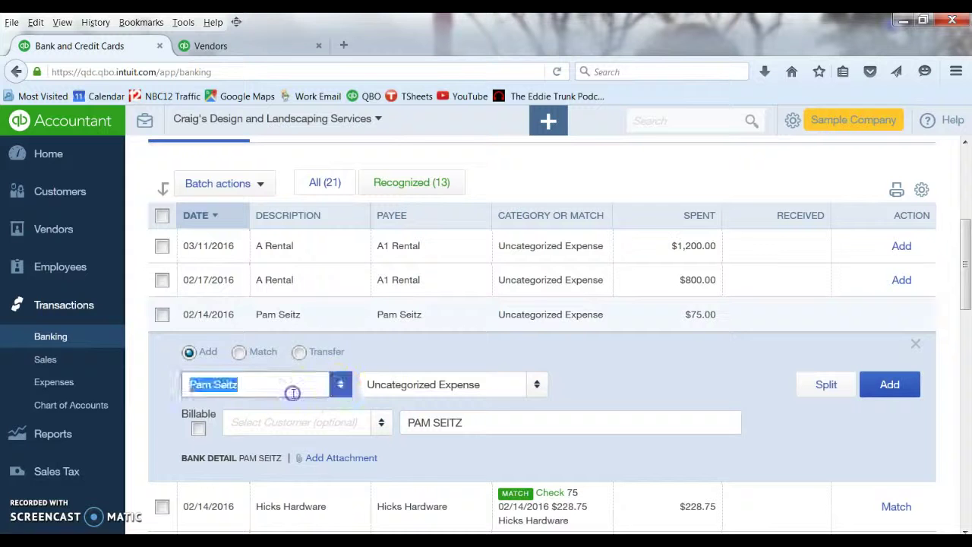
pyautogui.click(506, 391)
pyautogui.click(534, 386)
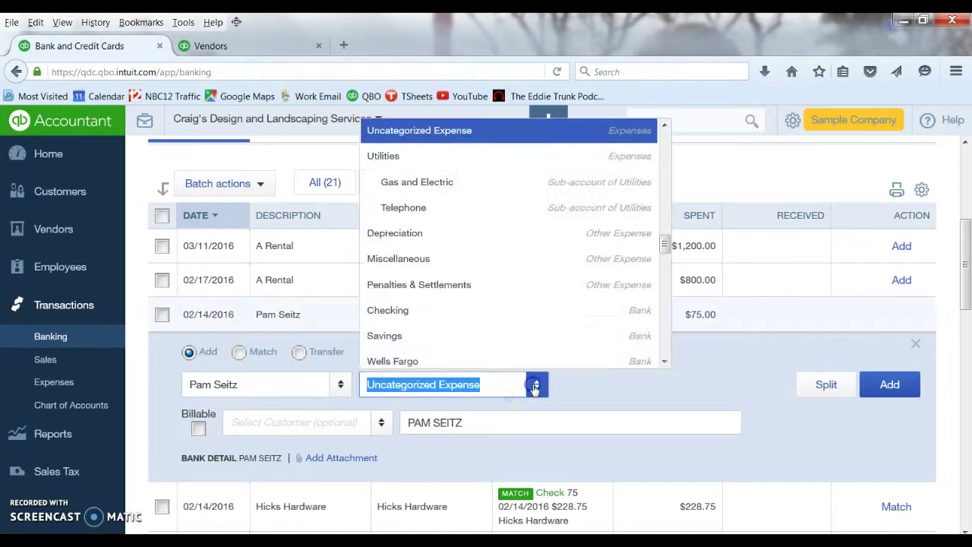
pyautogui.write('Office Expenses')
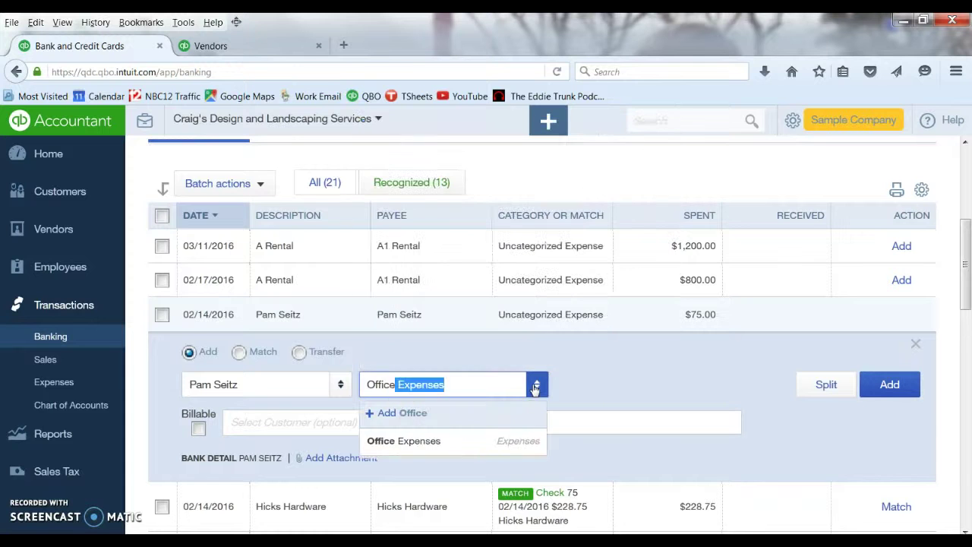
pyautogui.press('Return')
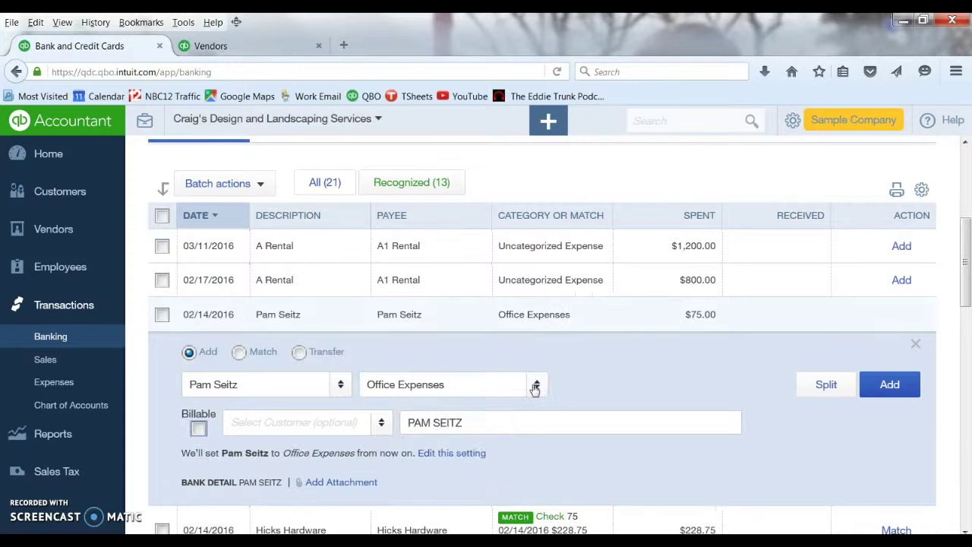
# Leave the customer and memo fields blank and dismiss the Windows colour-scheme prompt
pyautogui.click(293, 422)
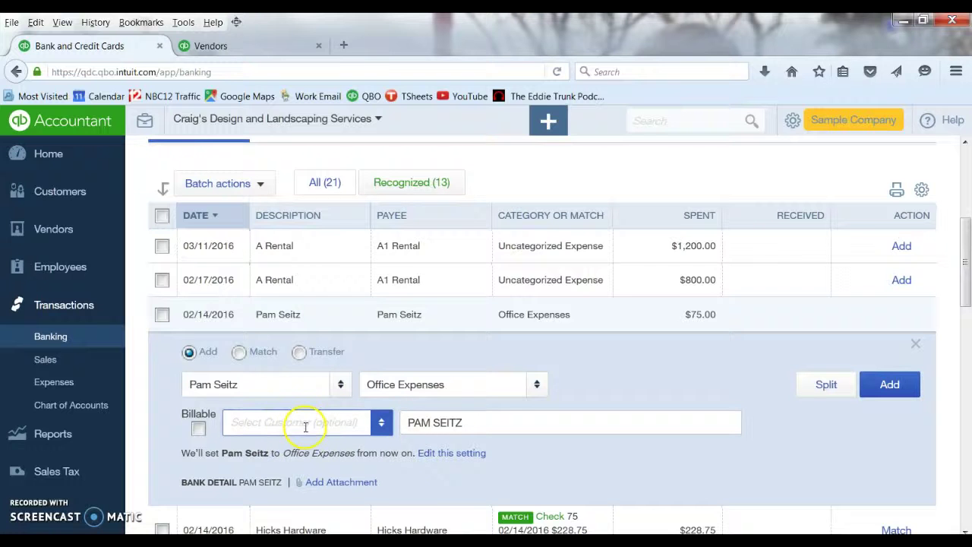
pyautogui.click(380, 425)
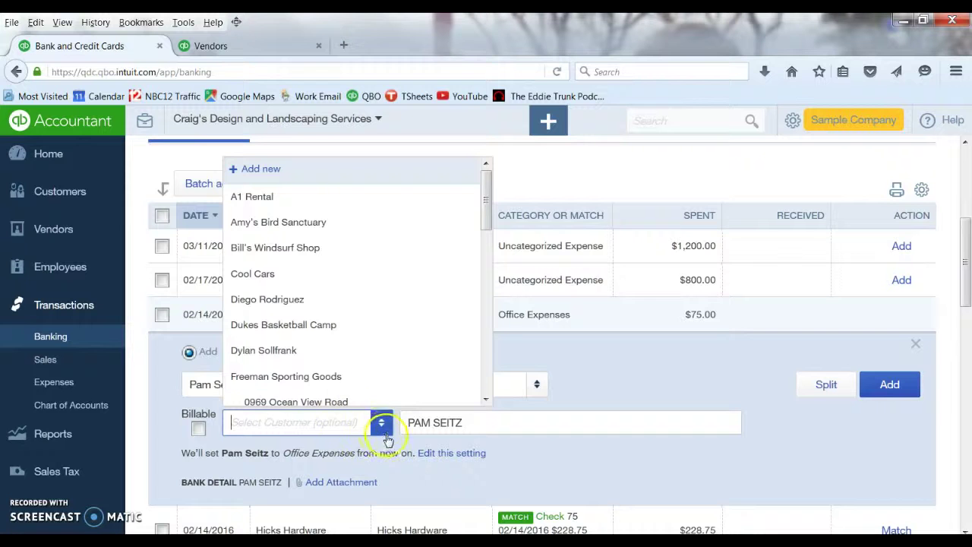
pyautogui.click(381, 422)
pyautogui.click(548, 417)
pyautogui.click(600, 387)
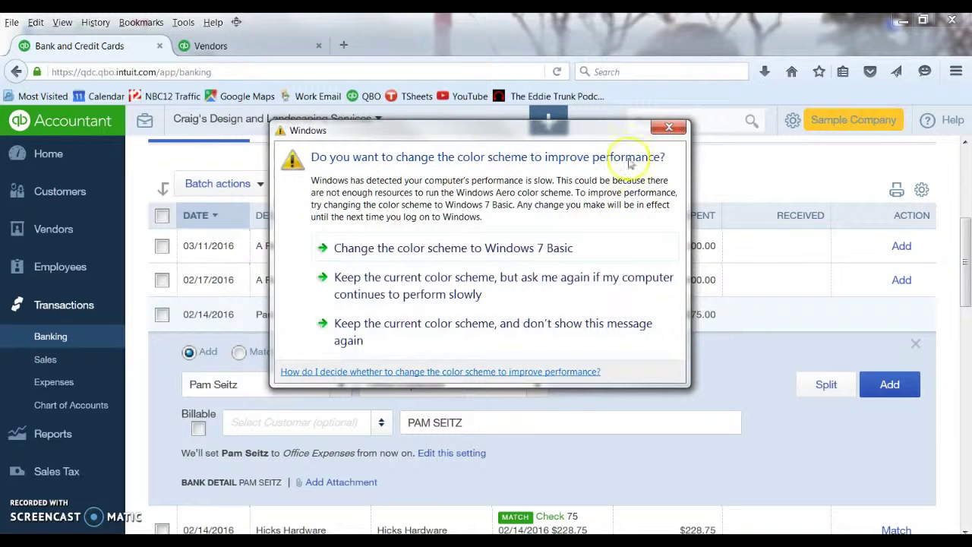
pyautogui.click(665, 129)
# Split the $75.00 charge into $50.00 Office Expenses and $25.00 Legal & Professional Fees:Bookkeeper, then save
pyautogui.click(815, 389)
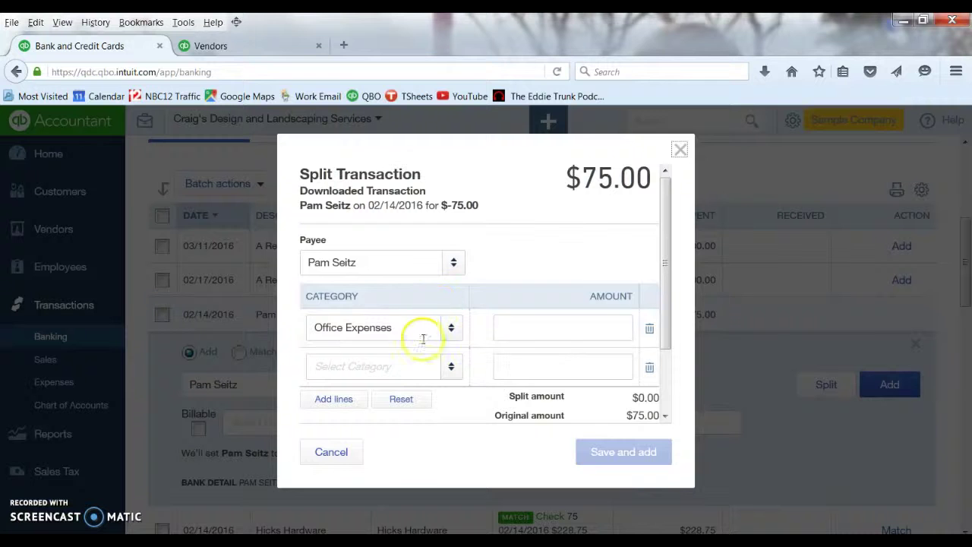
pyautogui.click(559, 326)
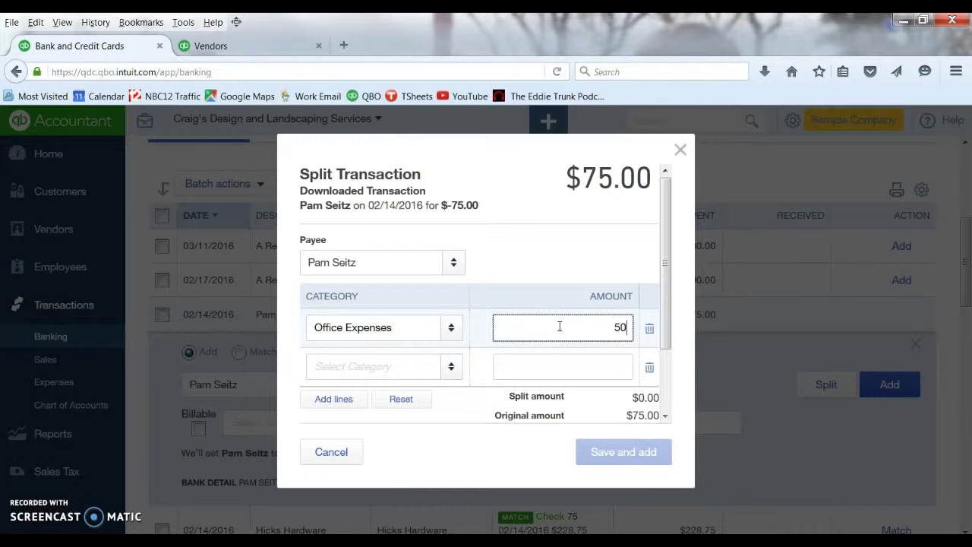
pyautogui.press('Tab')
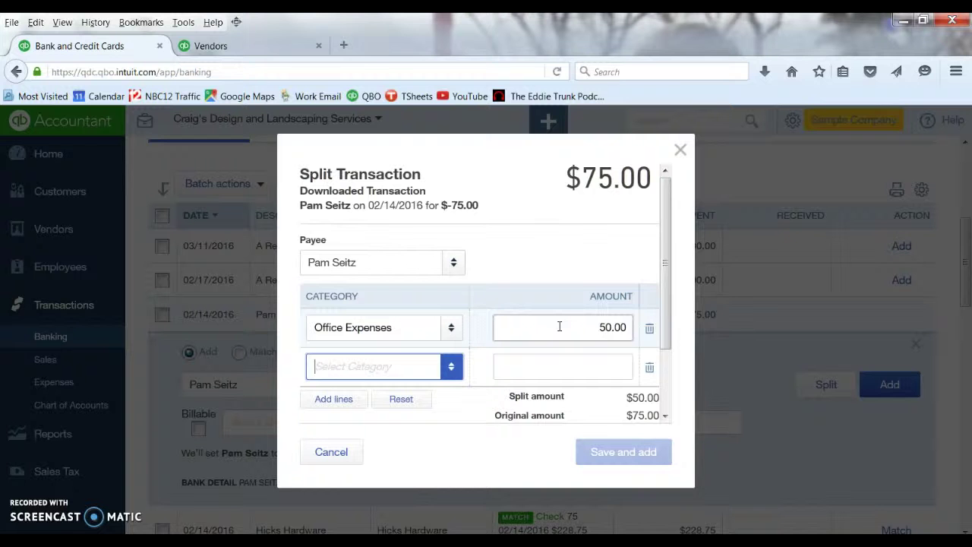
pyautogui.write('prof')
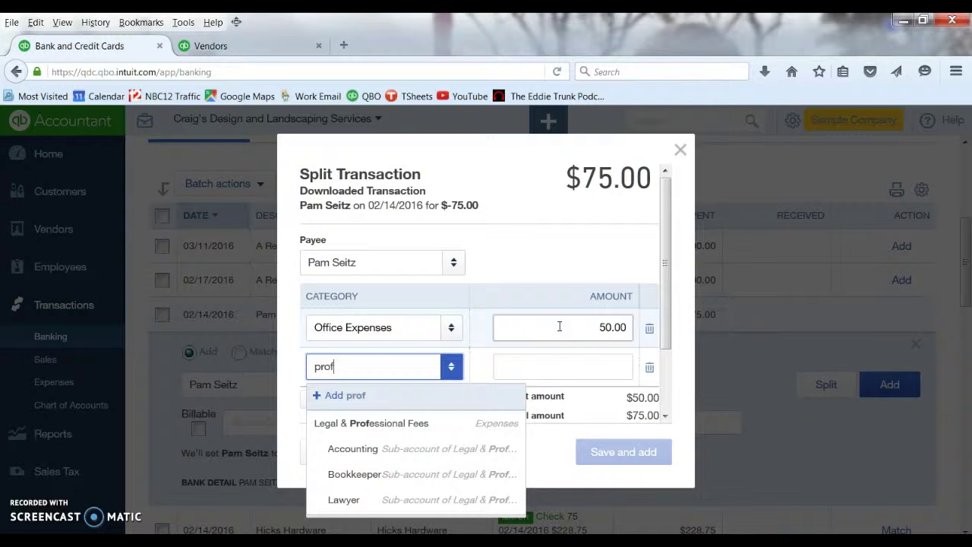
pyautogui.click(387, 473)
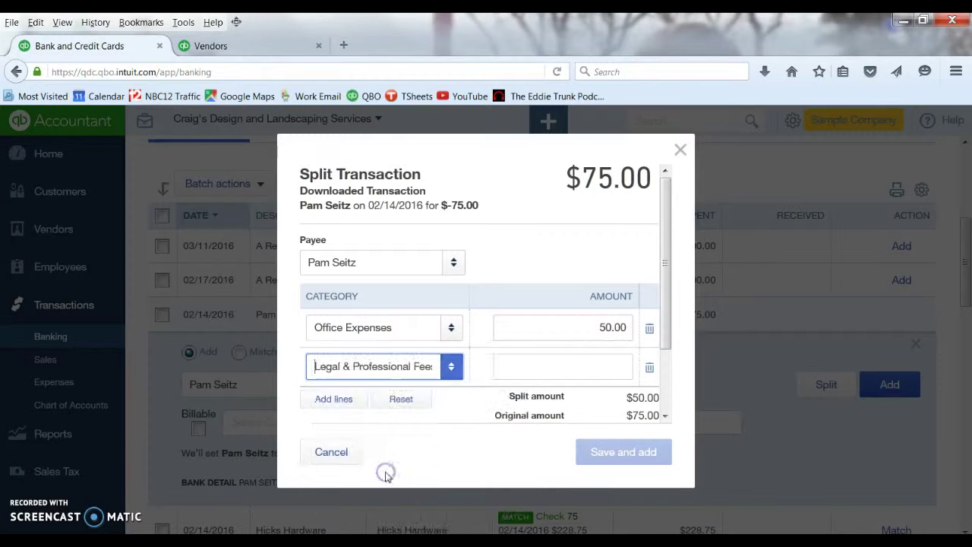
pyautogui.press('Tab')
pyautogui.write('25')
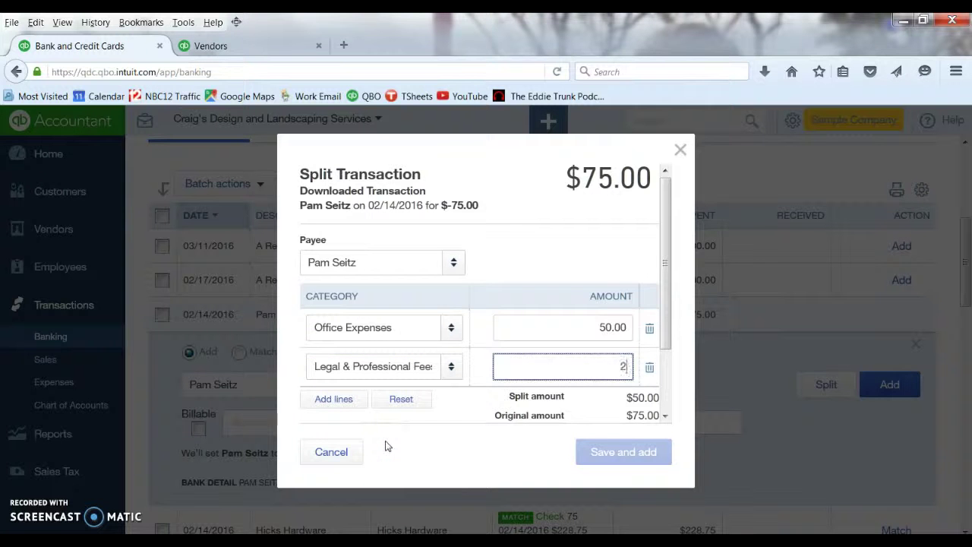
pyautogui.press('Tab')
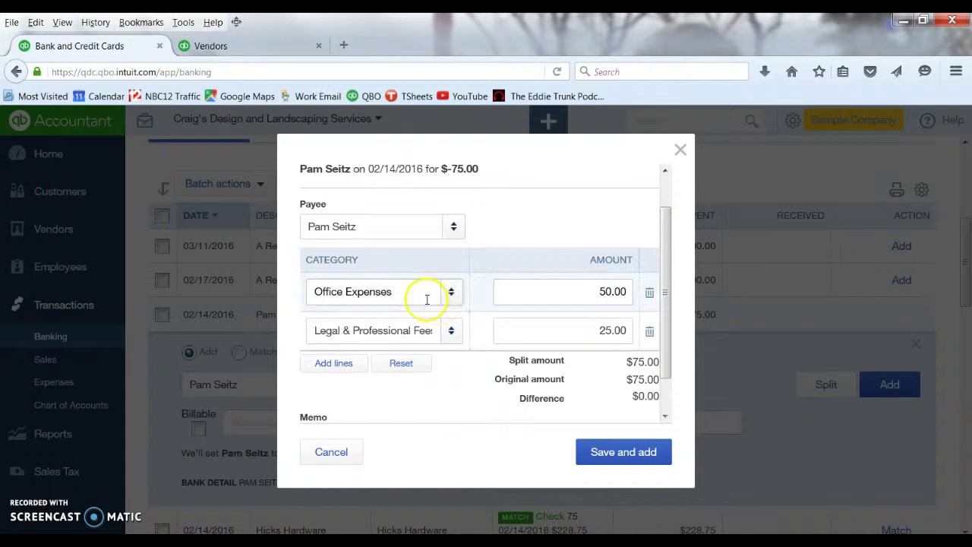
pyautogui.scroll(2, 527, 325)
pyautogui.scroll(-3, 600, 357)
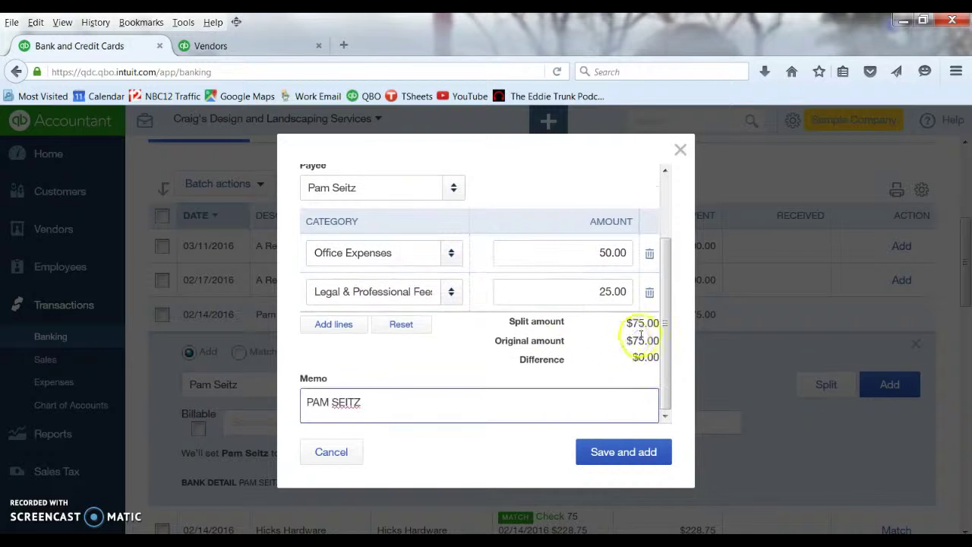
pyautogui.click(615, 450)
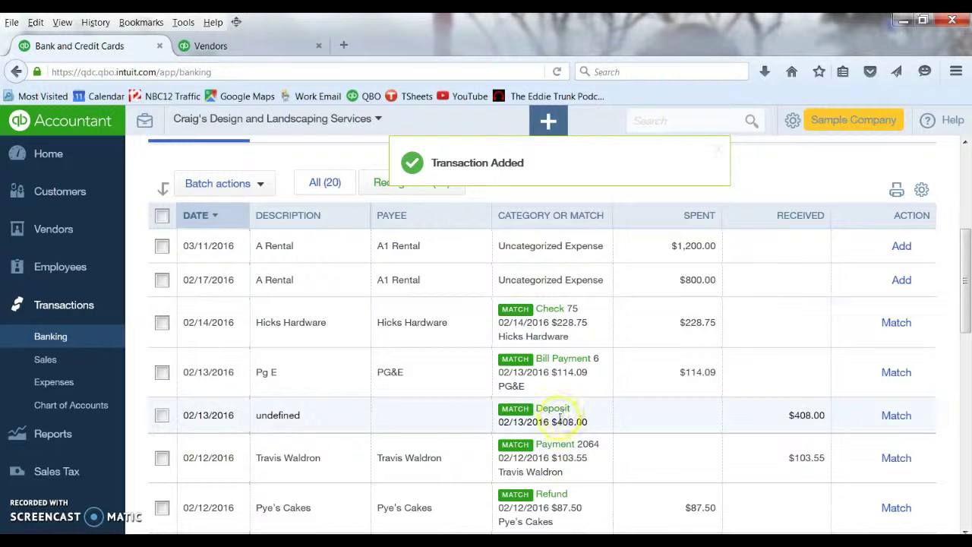
pyautogui.click(397, 279)
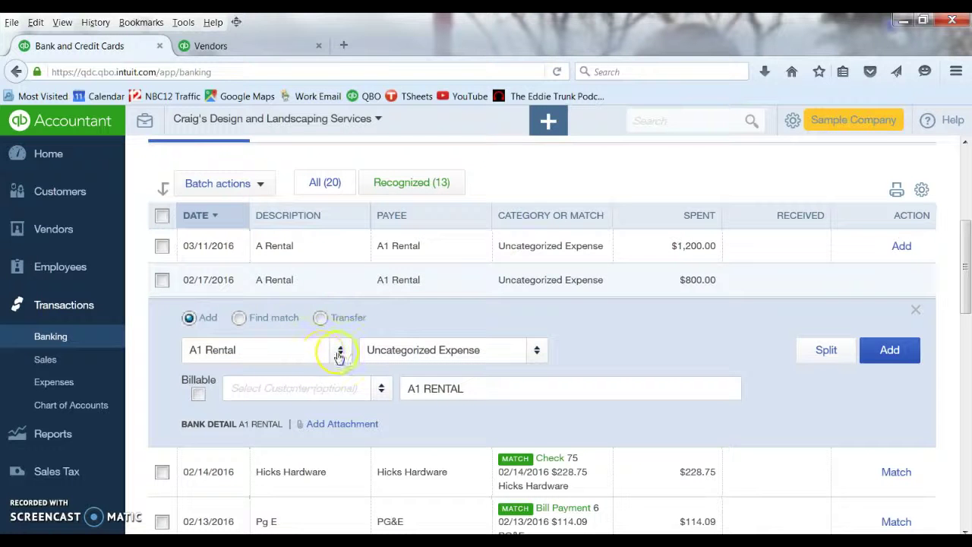
pyautogui.click(516, 358)
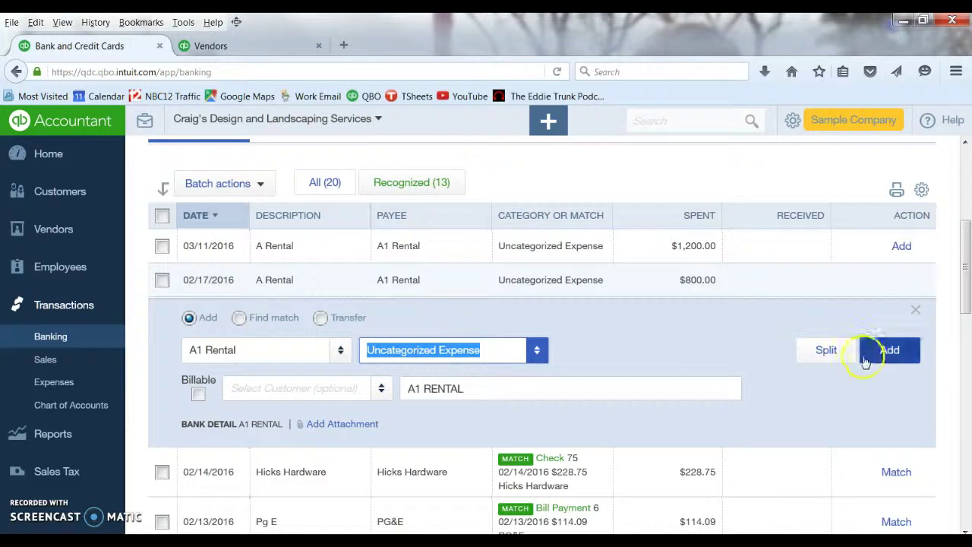
pyautogui.click(916, 310)
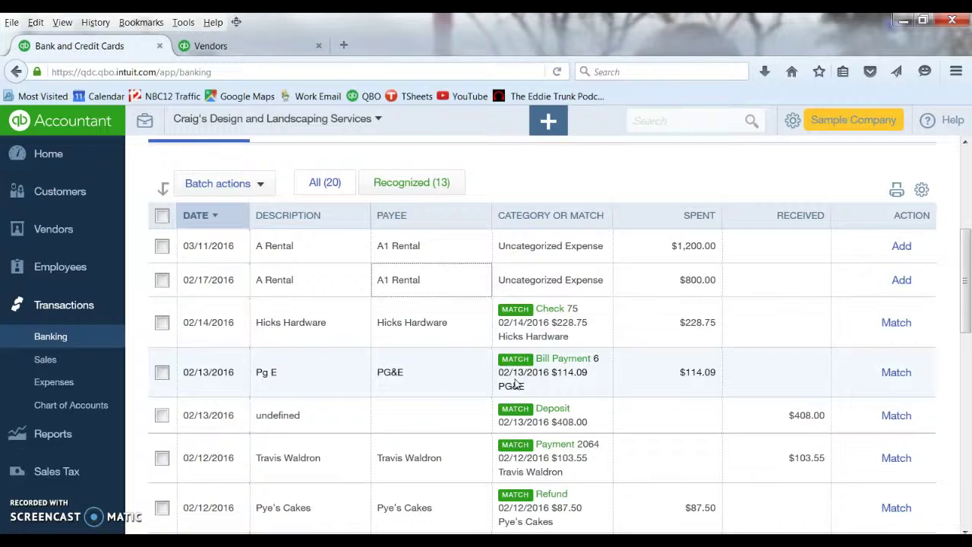
pyautogui.scroll(-1, 514, 385)
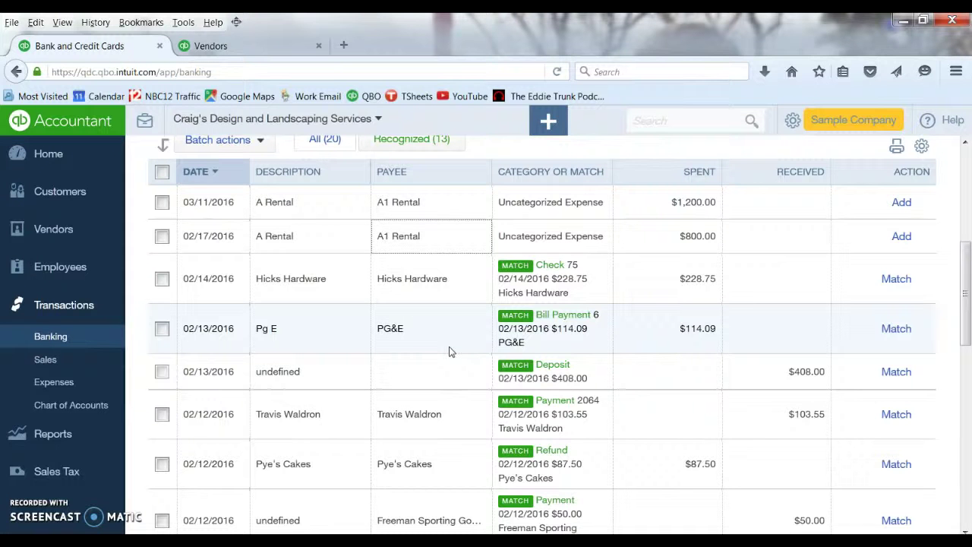
pyautogui.scroll(-1, 449, 352)
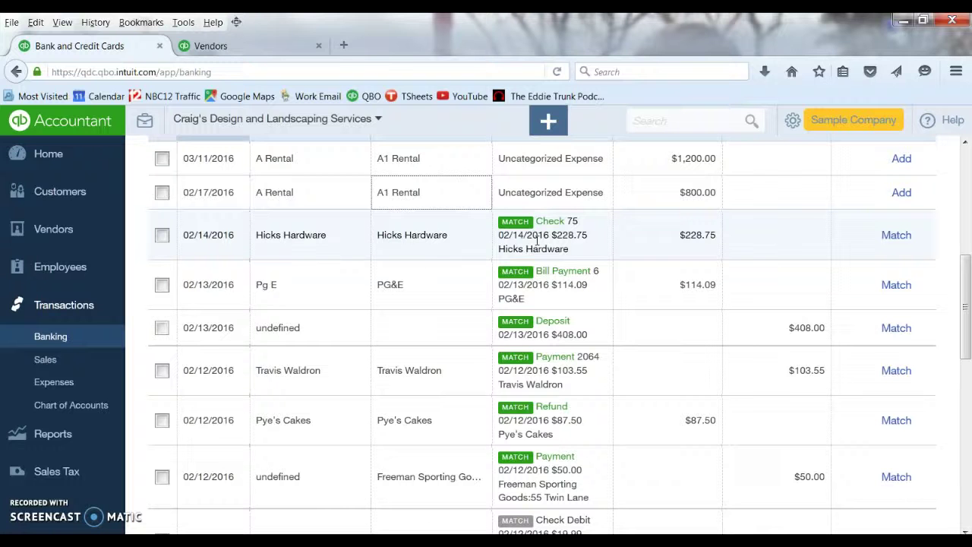
# Tick Hicks Hardware, PG&E, the $408.00 deposit, $103.55 payment, Pye's Cakes refund and $50.00 payment
pyautogui.click(162, 234)
pyautogui.click(162, 284)
pyautogui.click(161, 327)
pyautogui.click(162, 370)
pyautogui.click(162, 420)
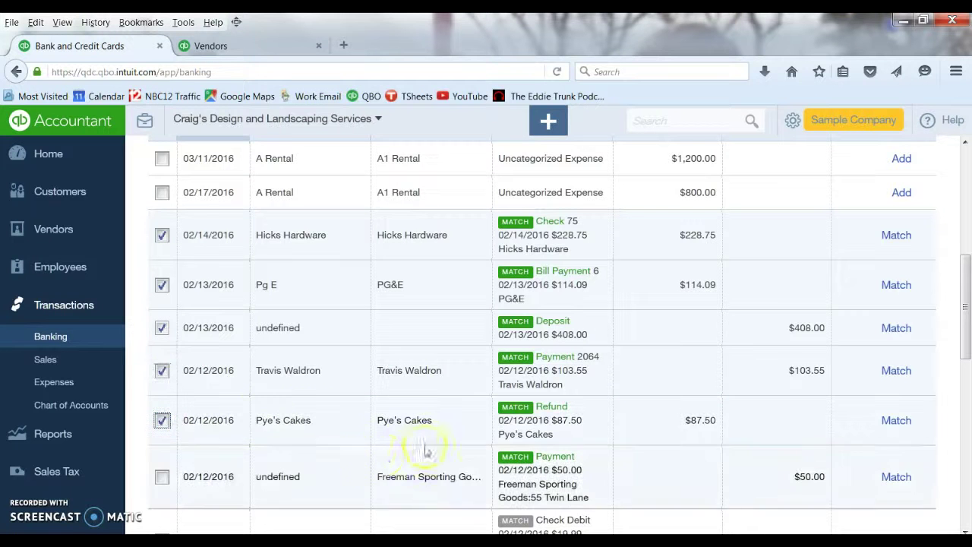
pyautogui.click(161, 476)
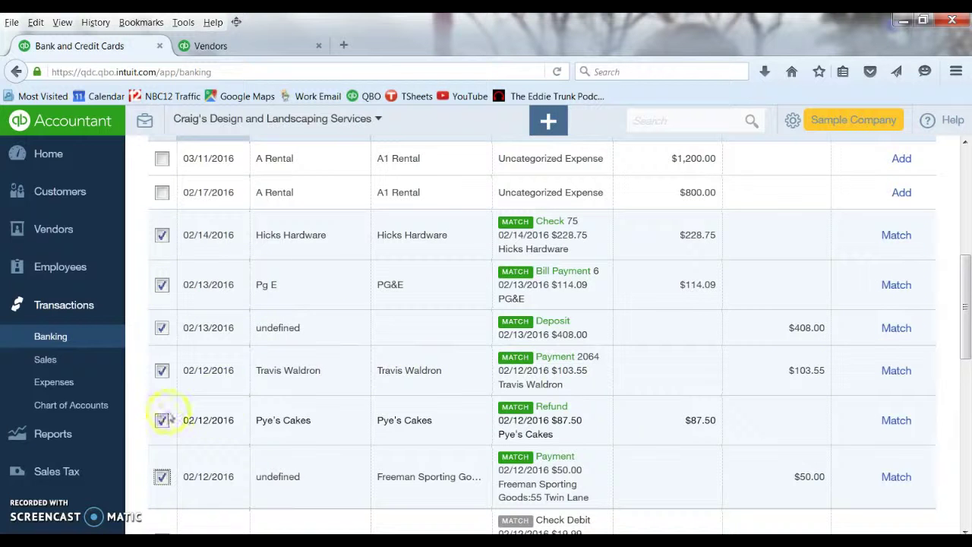
# Accept the six ticked matches via Batch actions > Accept Selected
pyautogui.scroll(2, 241, 406)
pyautogui.click(247, 184)
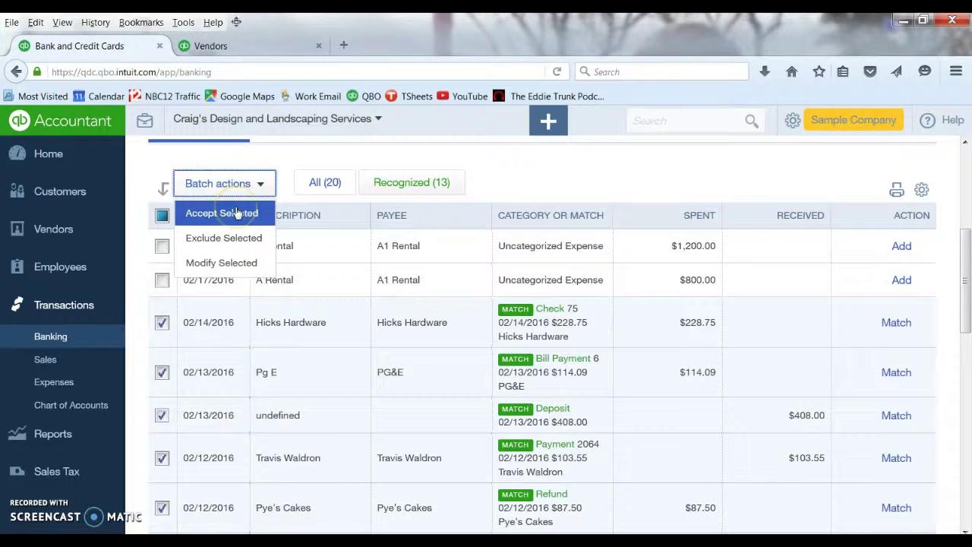
pyautogui.click(235, 215)
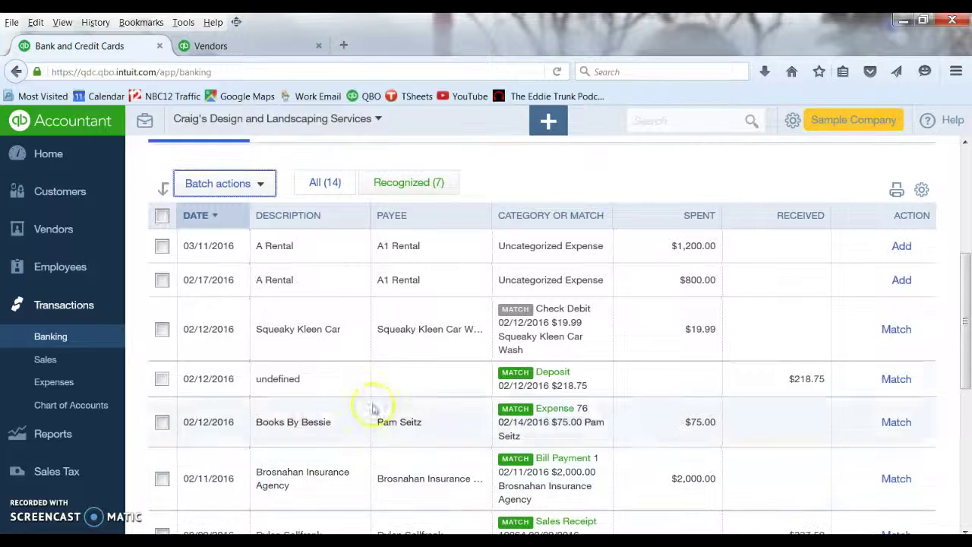
# Expand the 03/11/2016 $1,200.00 A Rental transaction for editing
pyautogui.click(253, 184)
pyautogui.click(238, 239)
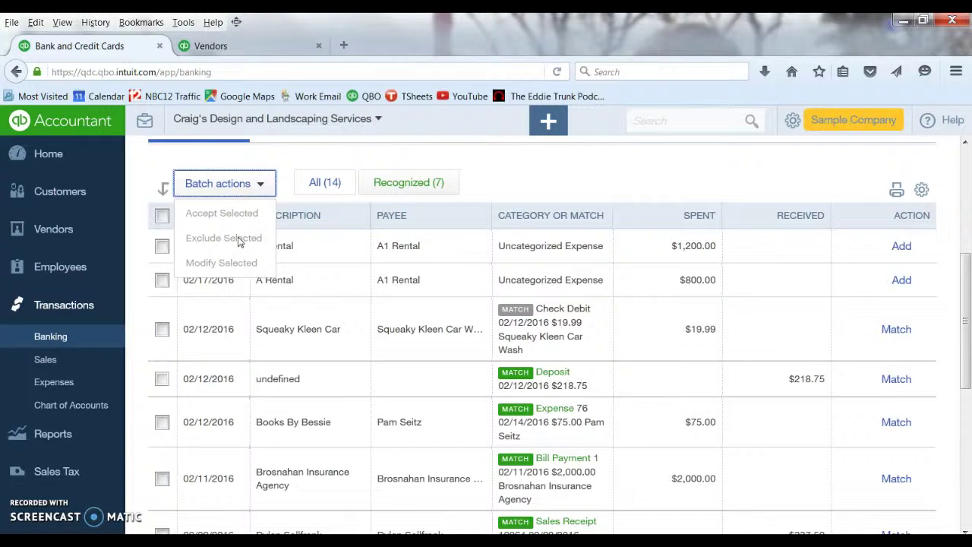
pyautogui.click(251, 176)
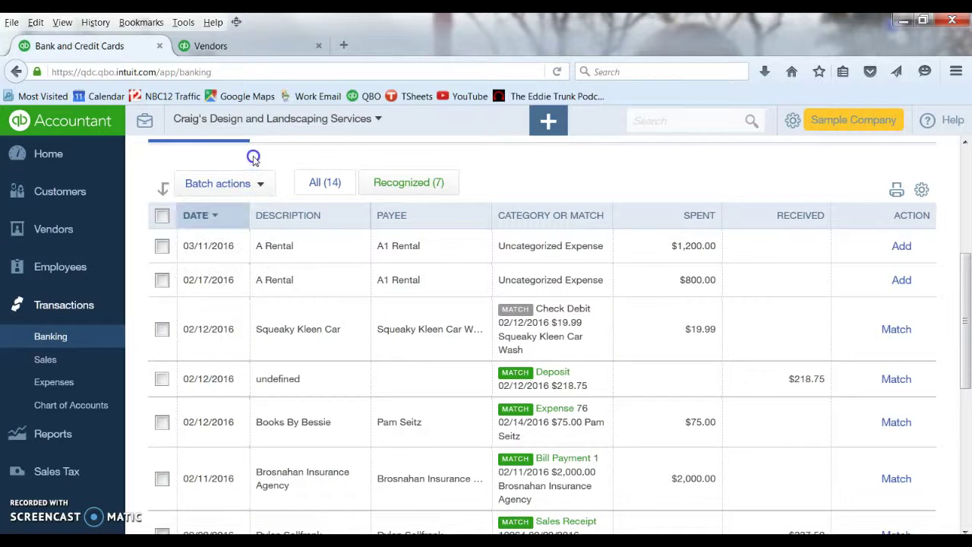
pyautogui.click(398, 251)
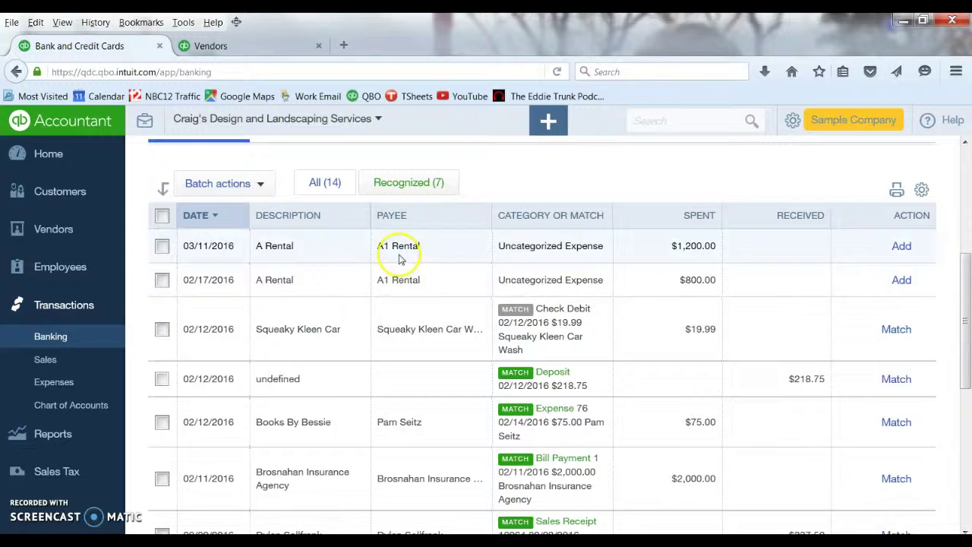
pyautogui.click(405, 281)
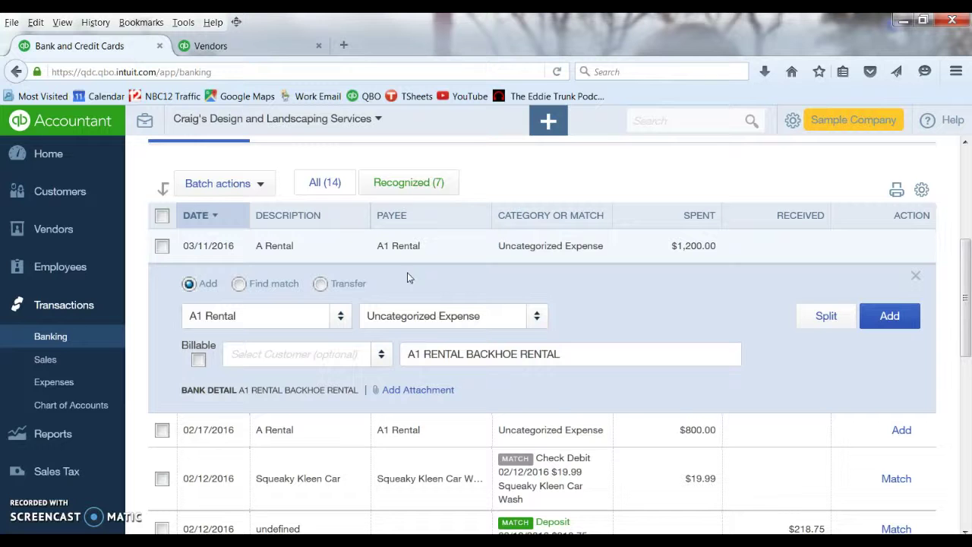
# Exclude the 03/11/2016 $1,200.00 A1 Rental charge through the batch Exclude Selected action
pyautogui.click(162, 248)
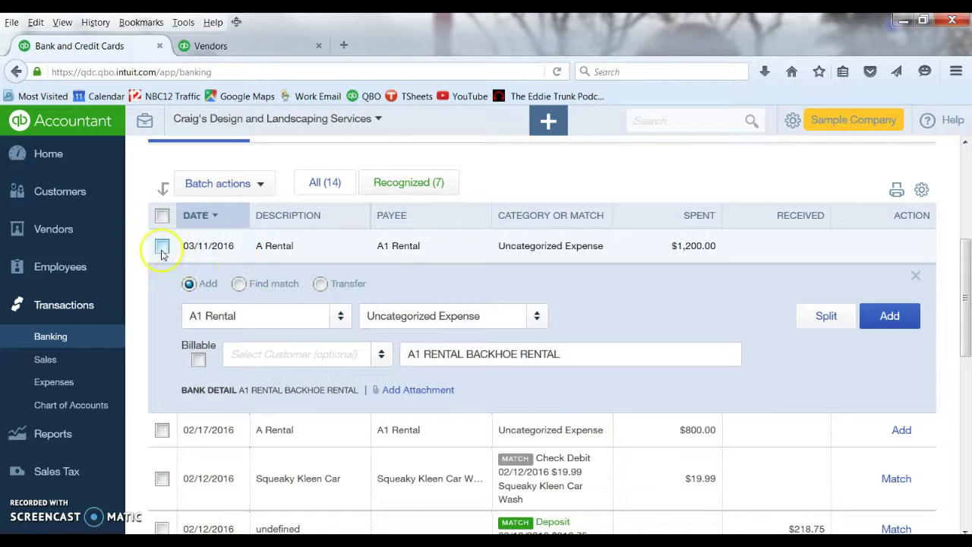
pyautogui.click(237, 187)
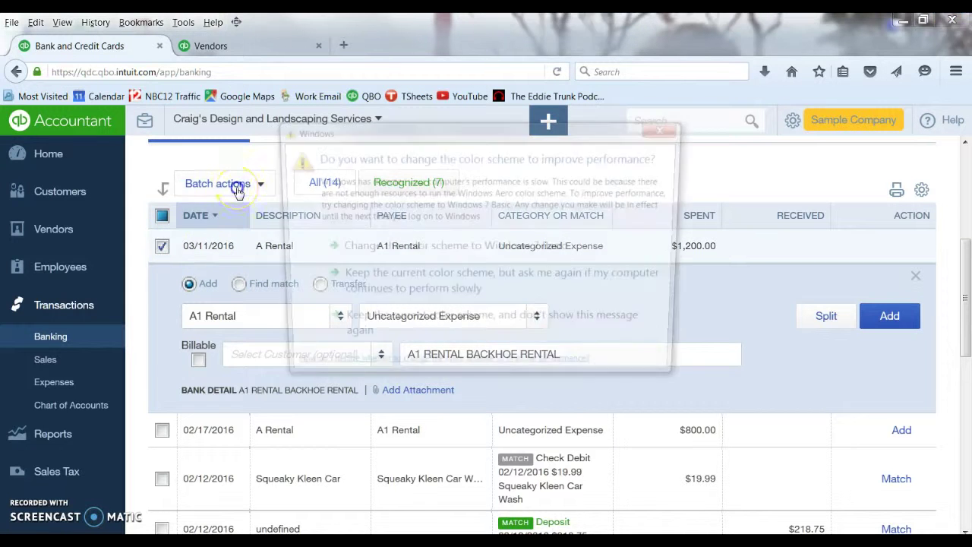
pyautogui.click(221, 238)
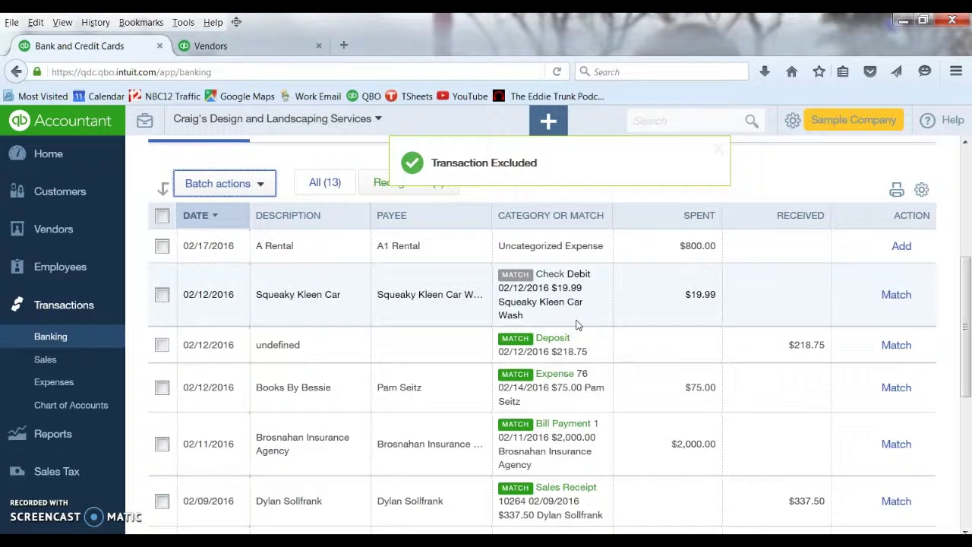
pyautogui.click(441, 256)
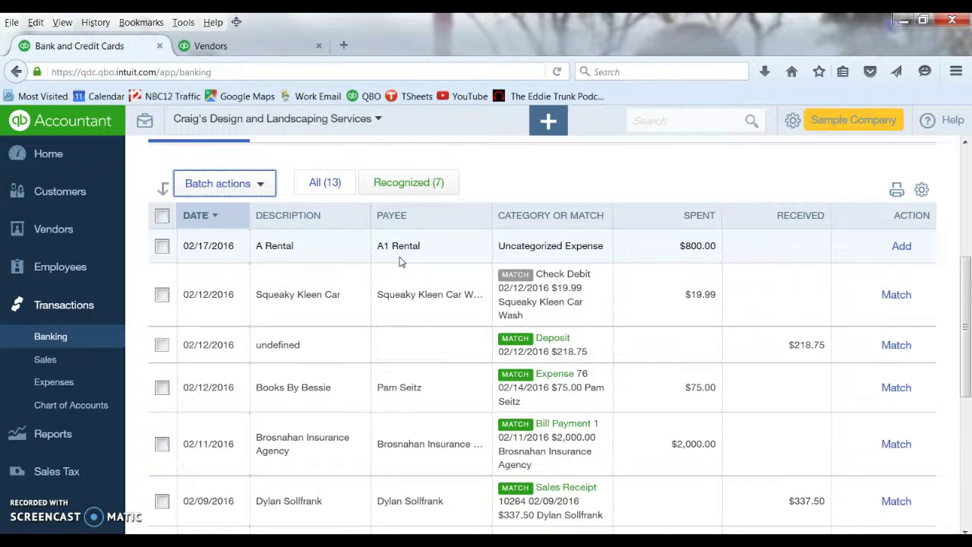
# Record the 02/17/2016 $800.00 A Rental charge as a transfer to Wells Fargo
pyautogui.click(396, 286)
pyautogui.click(331, 249)
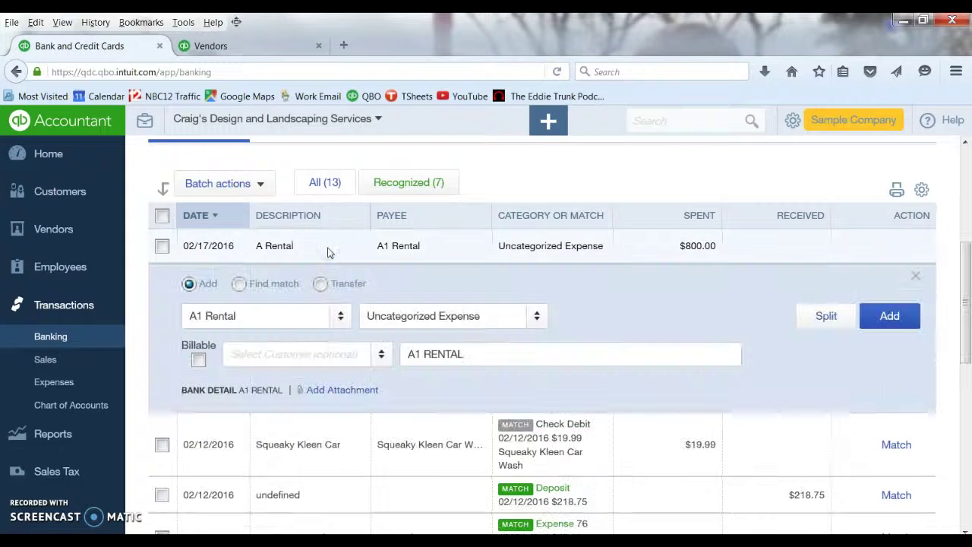
pyautogui.click(321, 284)
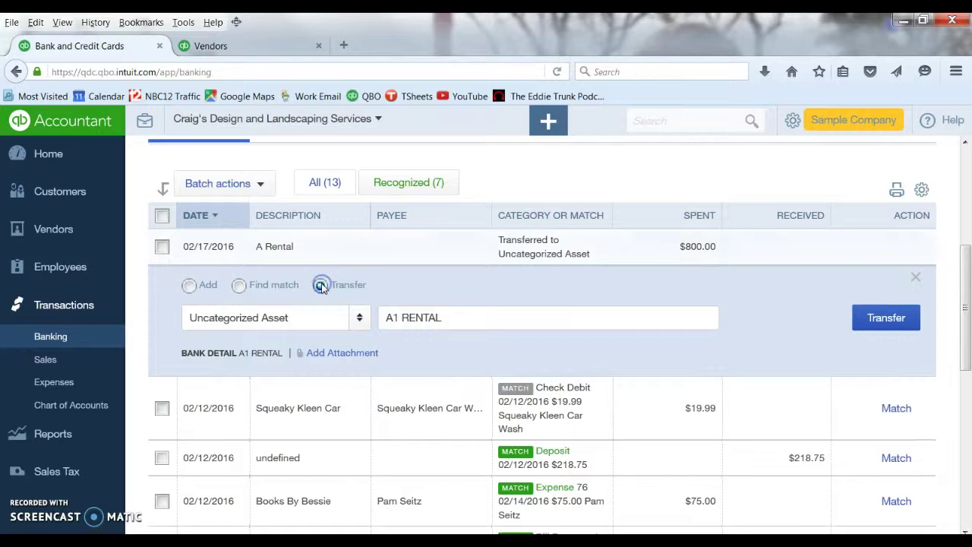
pyautogui.click(361, 323)
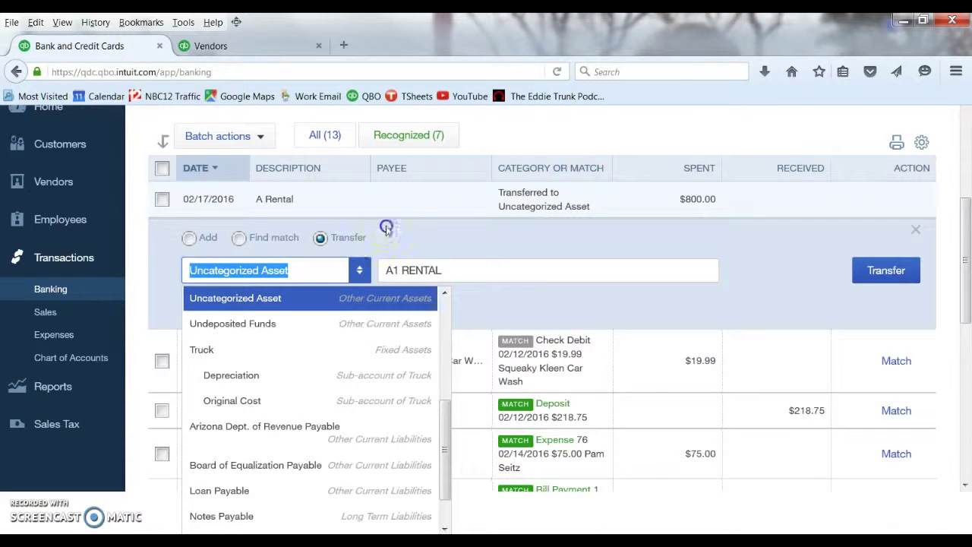
pyautogui.click(386, 225)
pyautogui.click(680, 245)
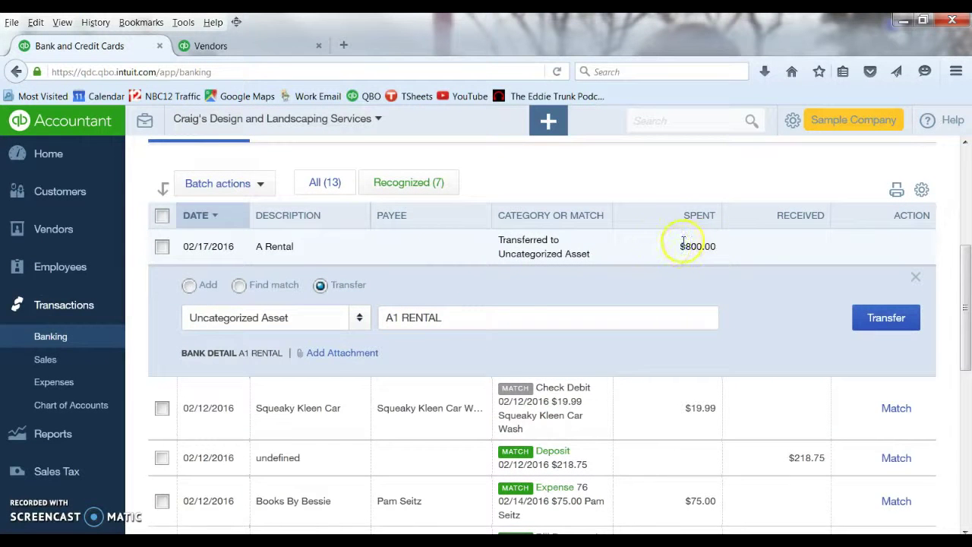
pyautogui.click(360, 319)
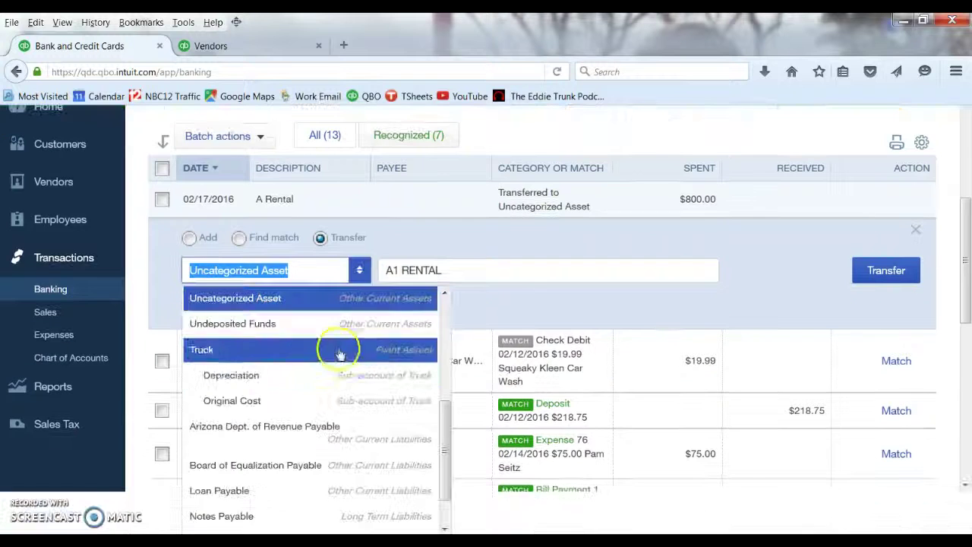
pyautogui.scroll(3, 335, 365)
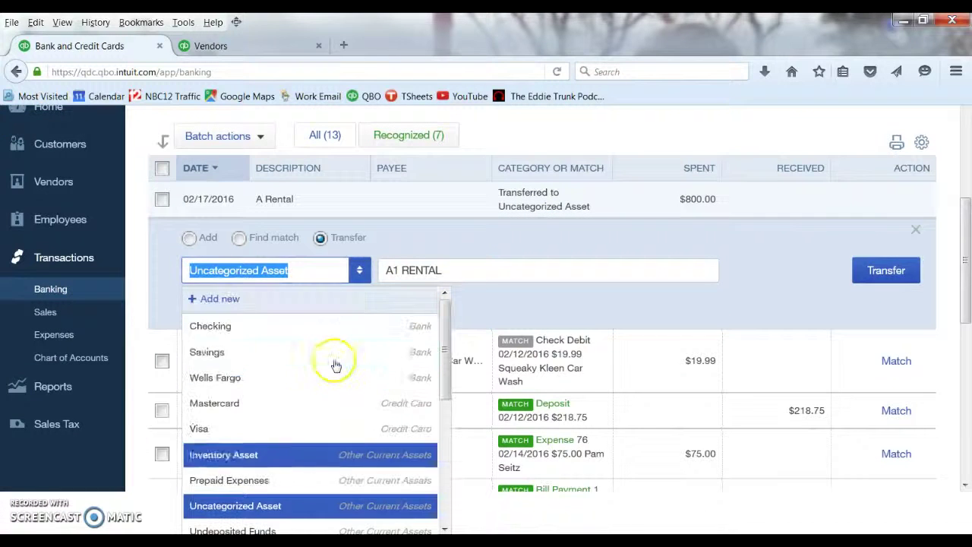
pyautogui.click(251, 376)
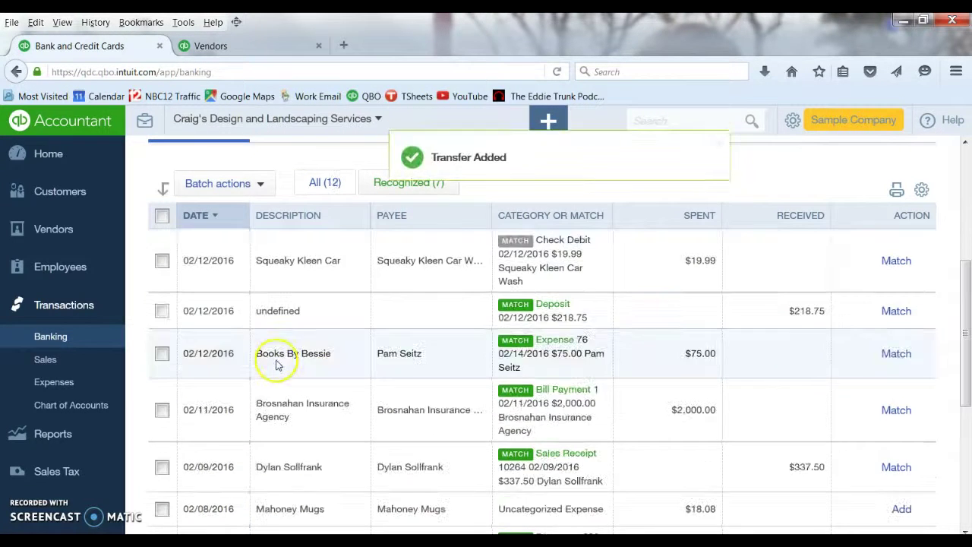
# Expand the 02/06/2016 $185.00 Chin's Gas charge, still categorized as Uncategorized Expense
pyautogui.click(308, 317)
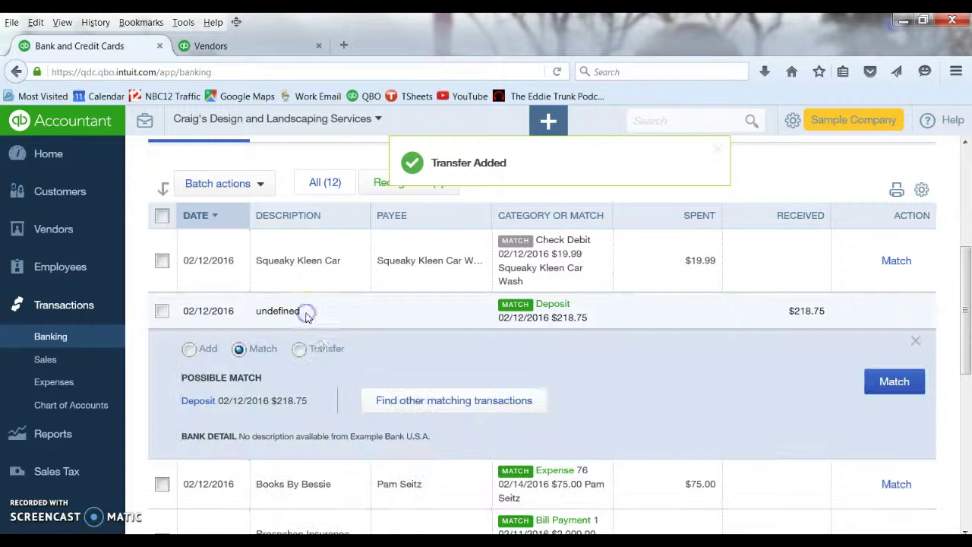
pyautogui.click(295, 275)
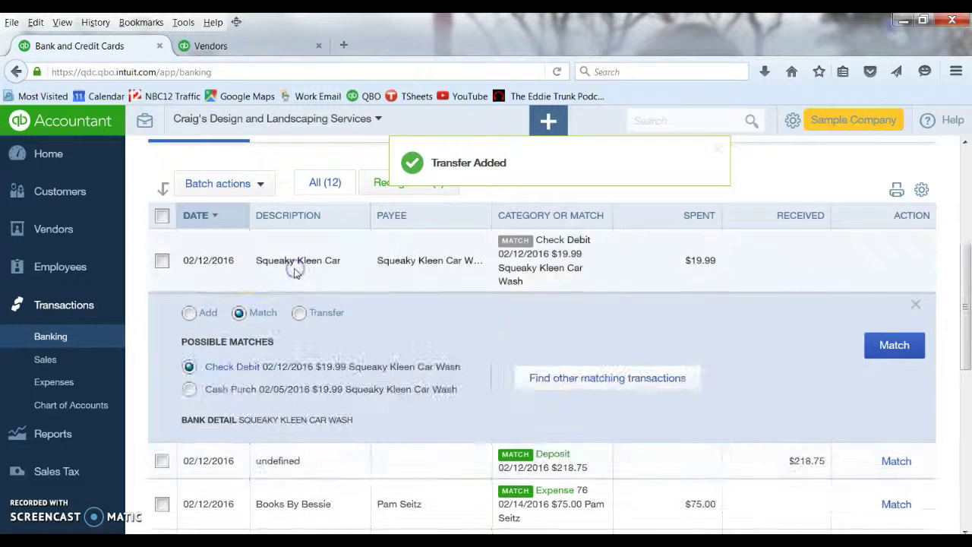
pyautogui.scroll(-5, 331, 327)
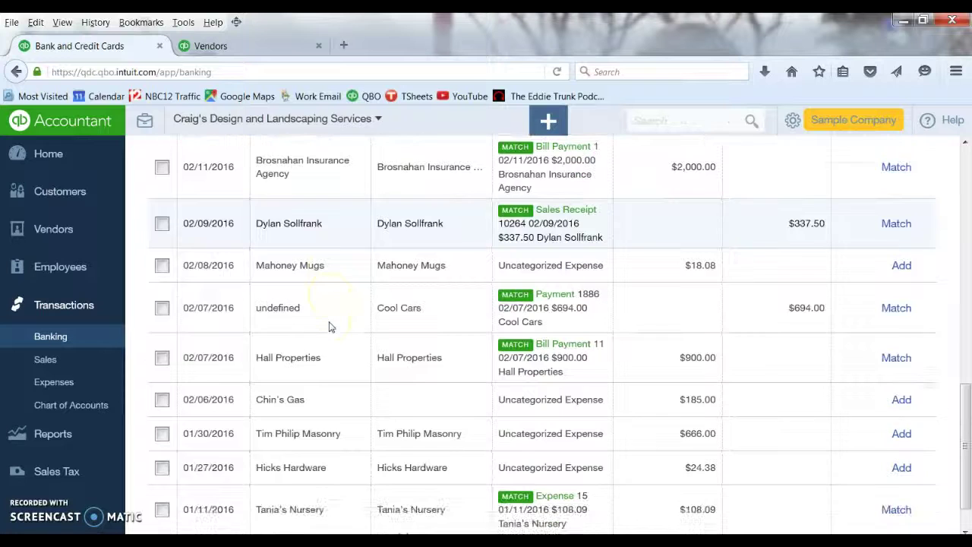
pyautogui.click(312, 401)
pyautogui.click(615, 384)
pyautogui.scroll(-1, 615, 384)
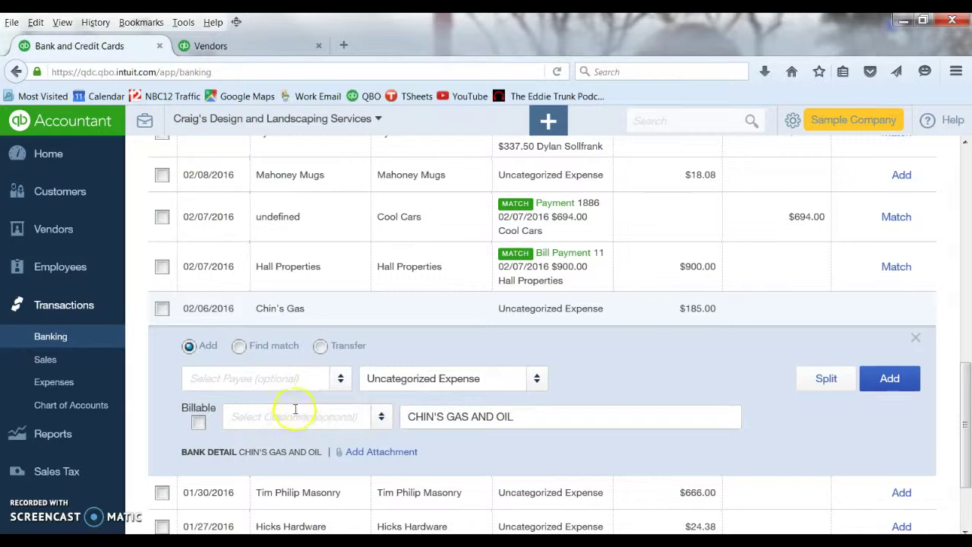
pyautogui.click(240, 346)
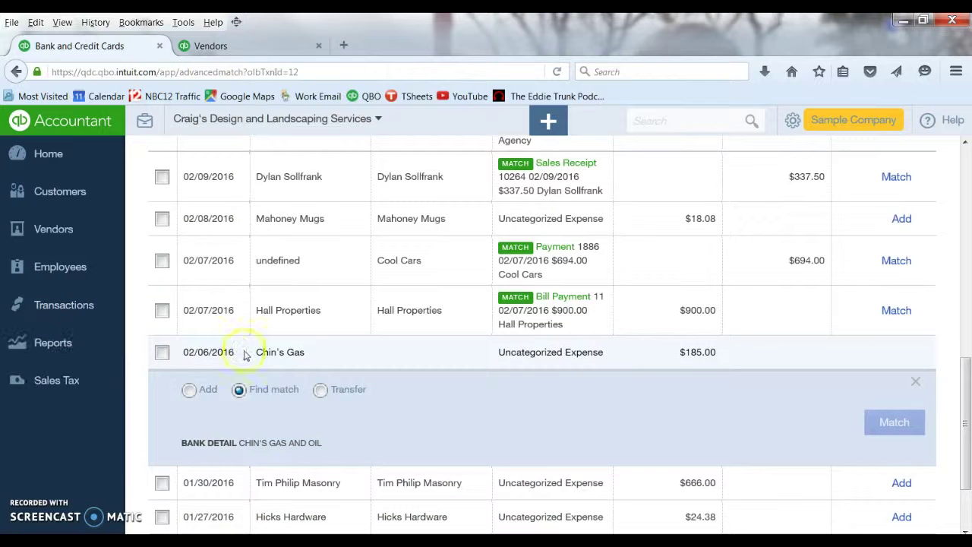
pyautogui.scroll(-1, 335, 366)
pyautogui.scroll(-5, 335, 367)
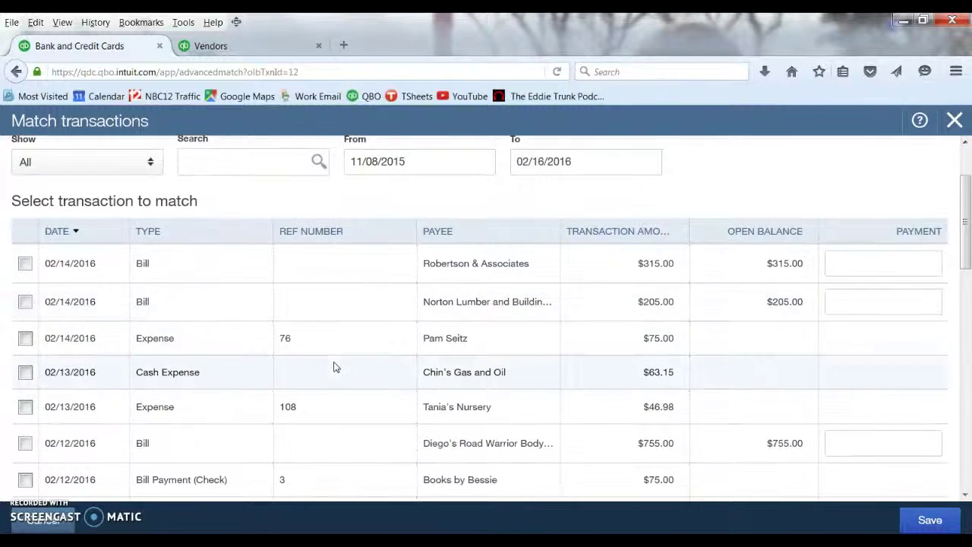
pyautogui.scroll(-4, 335, 367)
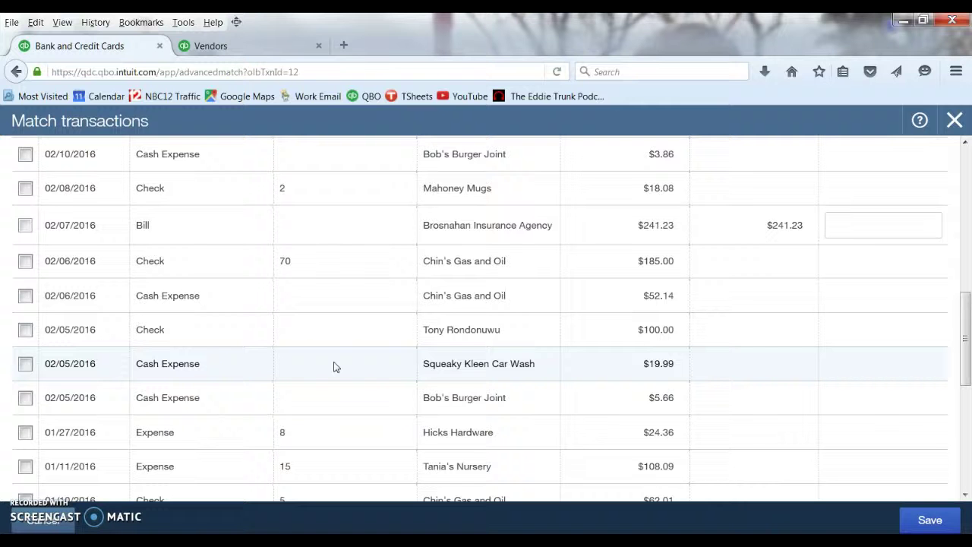
pyautogui.scroll(6, 335, 366)
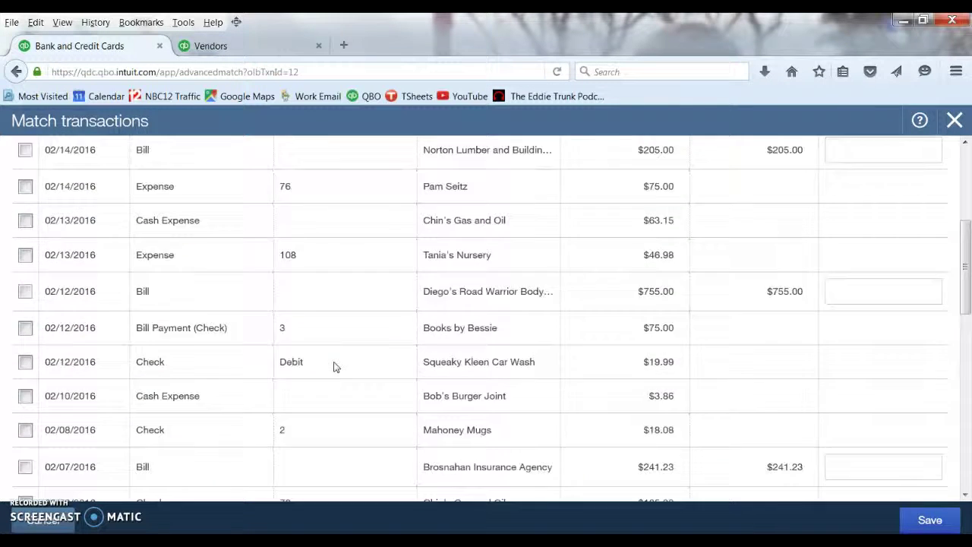
pyautogui.scroll(-1, 335, 367)
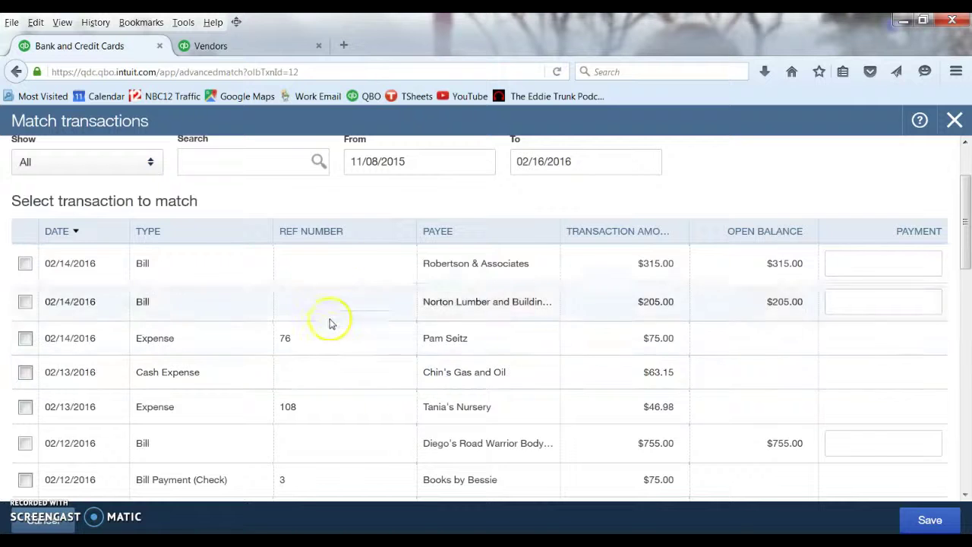
pyautogui.scroll(-1, 332, 330)
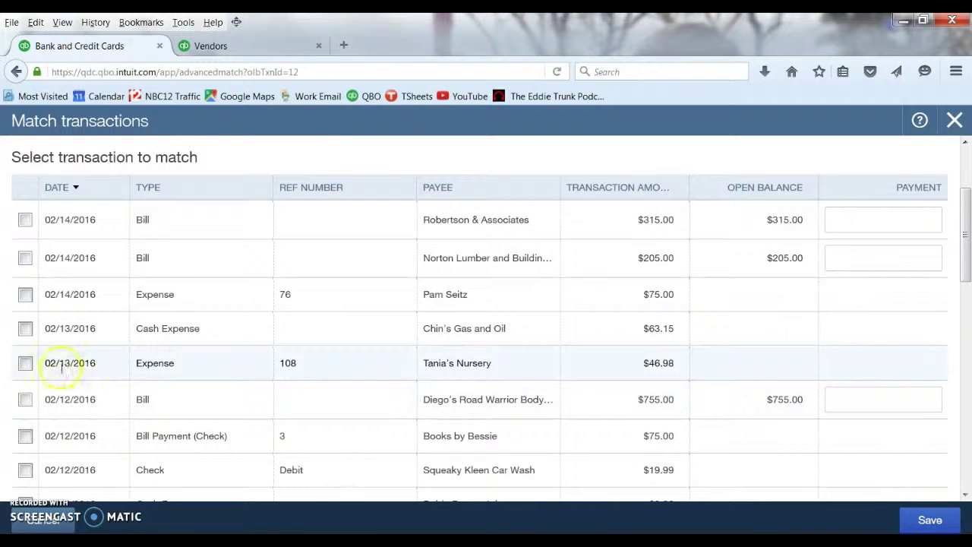
pyautogui.scroll(-1, 34, 371)
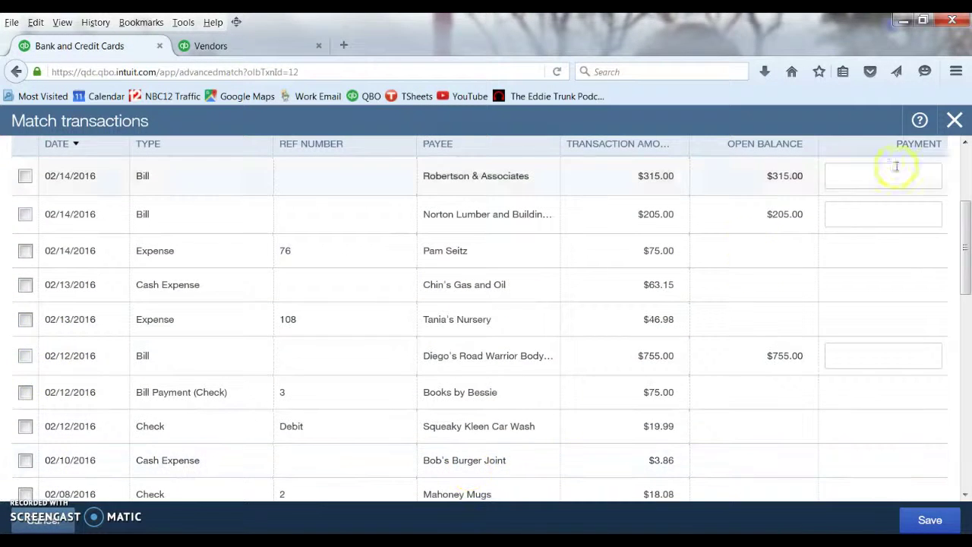
pyautogui.click(955, 120)
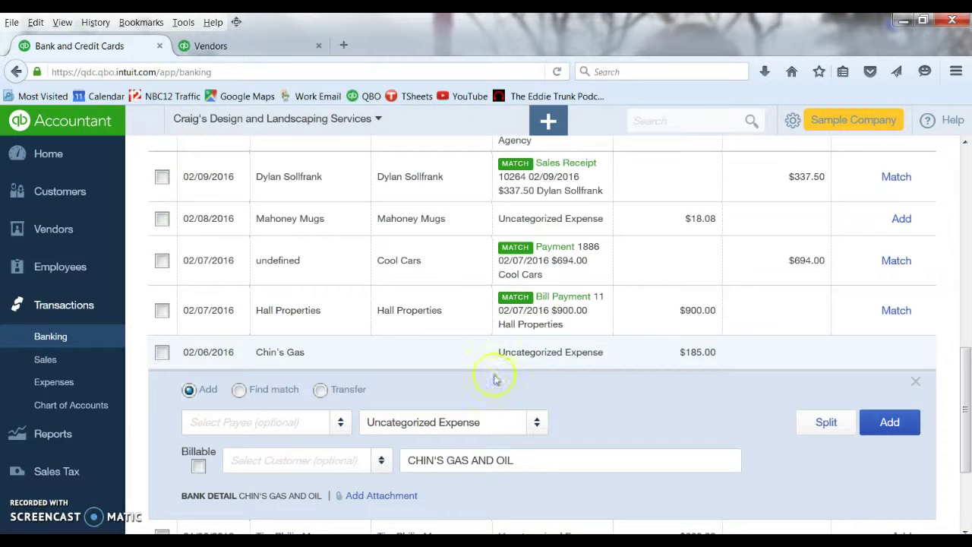
# Collapse the Chin's Gas details and return to the top of the 12-transaction For Review list
pyautogui.click(916, 381)
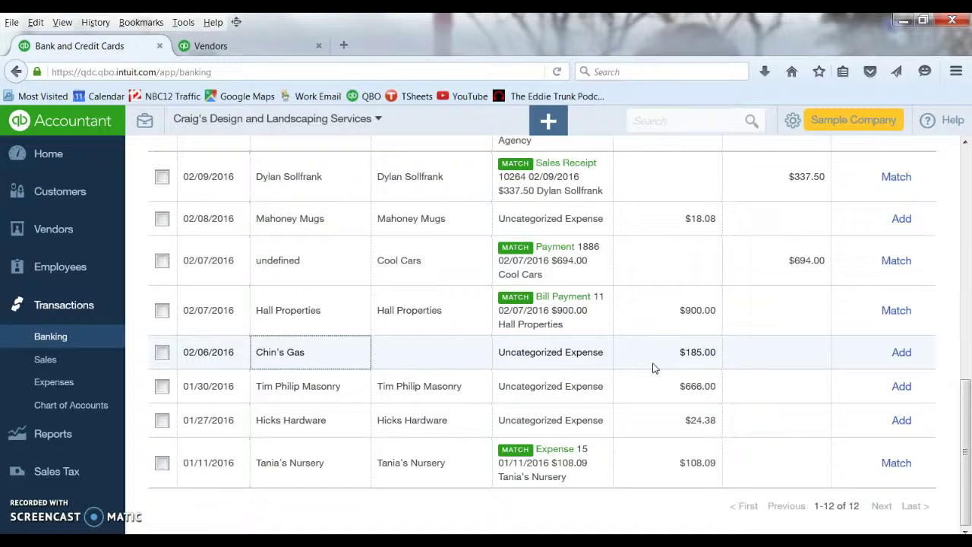
pyautogui.scroll(5, 653, 368)
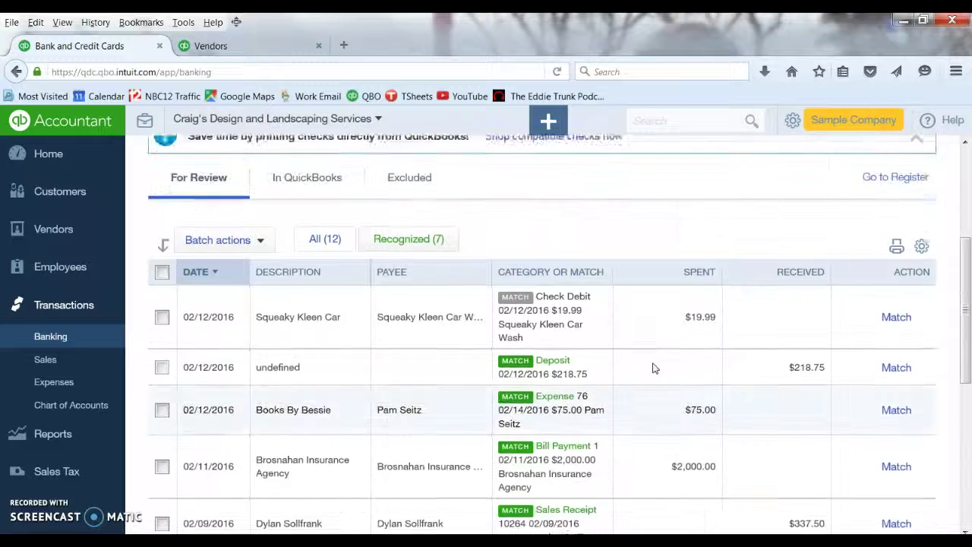
pyautogui.scroll(1, 653, 369)
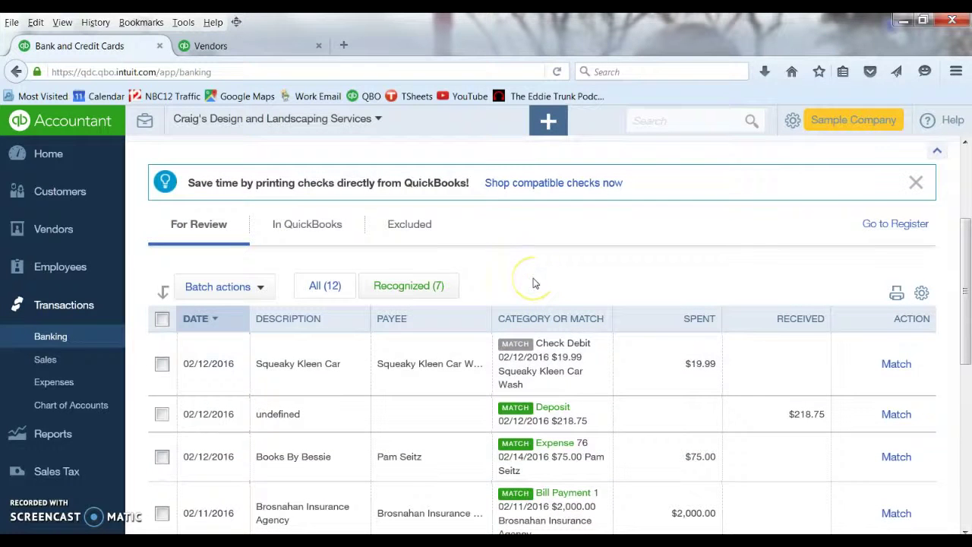
pyautogui.click(447, 374)
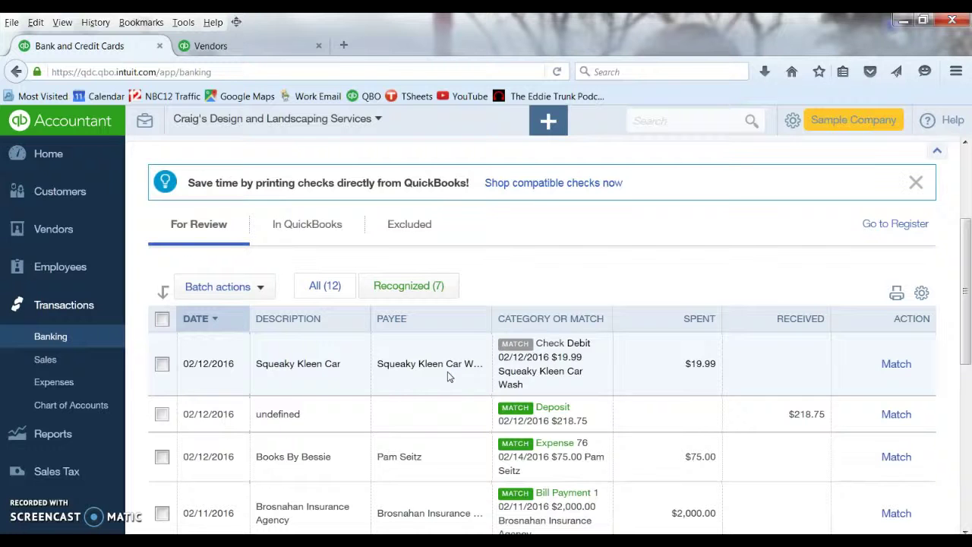
pyautogui.click(446, 386)
pyautogui.click(435, 376)
pyautogui.click(434, 375)
pyautogui.click(667, 131)
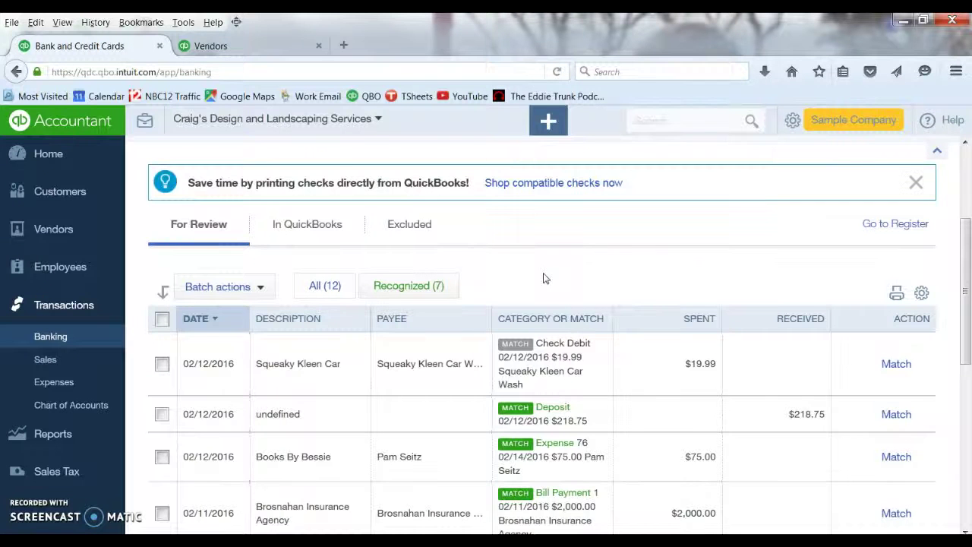
pyautogui.scroll(1, 543, 278)
pyautogui.click(544, 282)
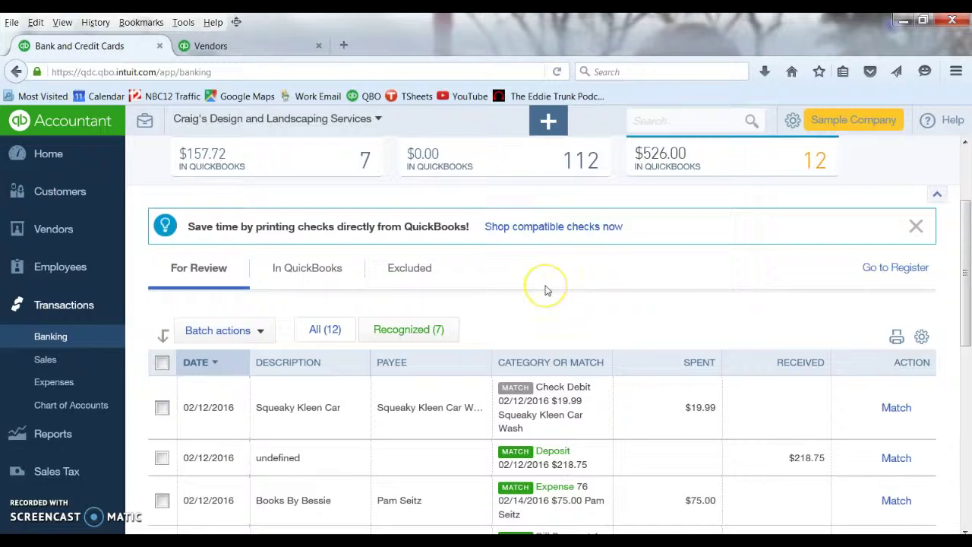